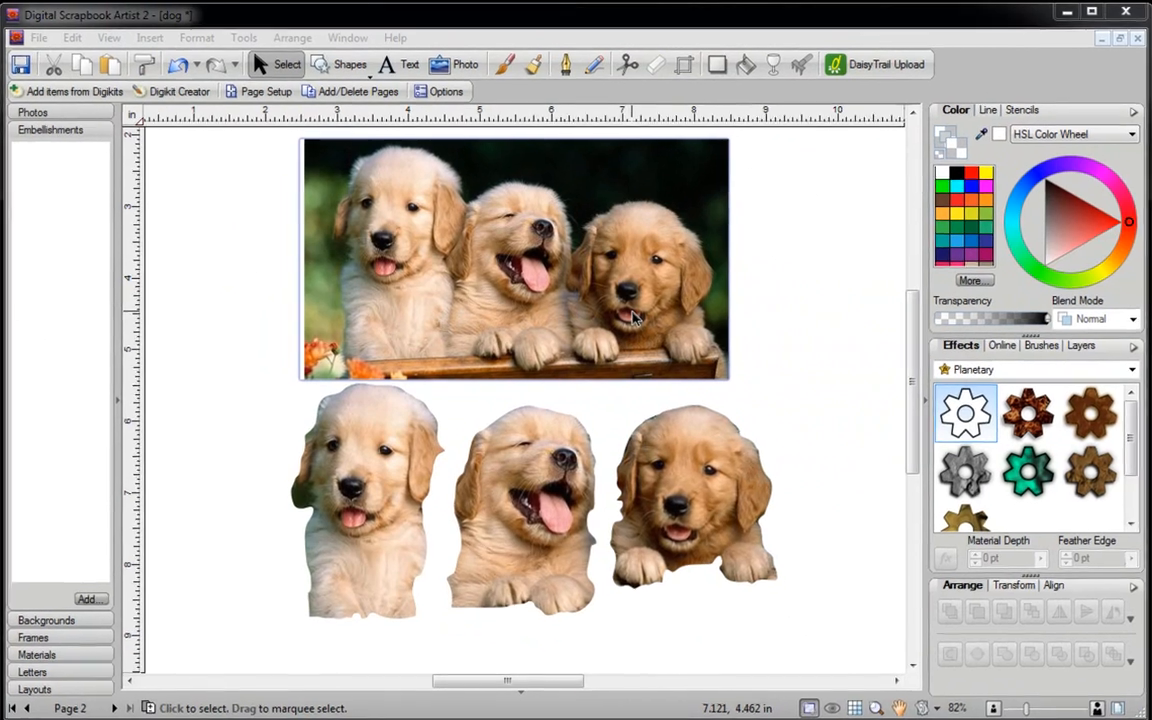
- Delete the original photo of the three puppies, keeping the separate cutouts below it
click(630, 315)
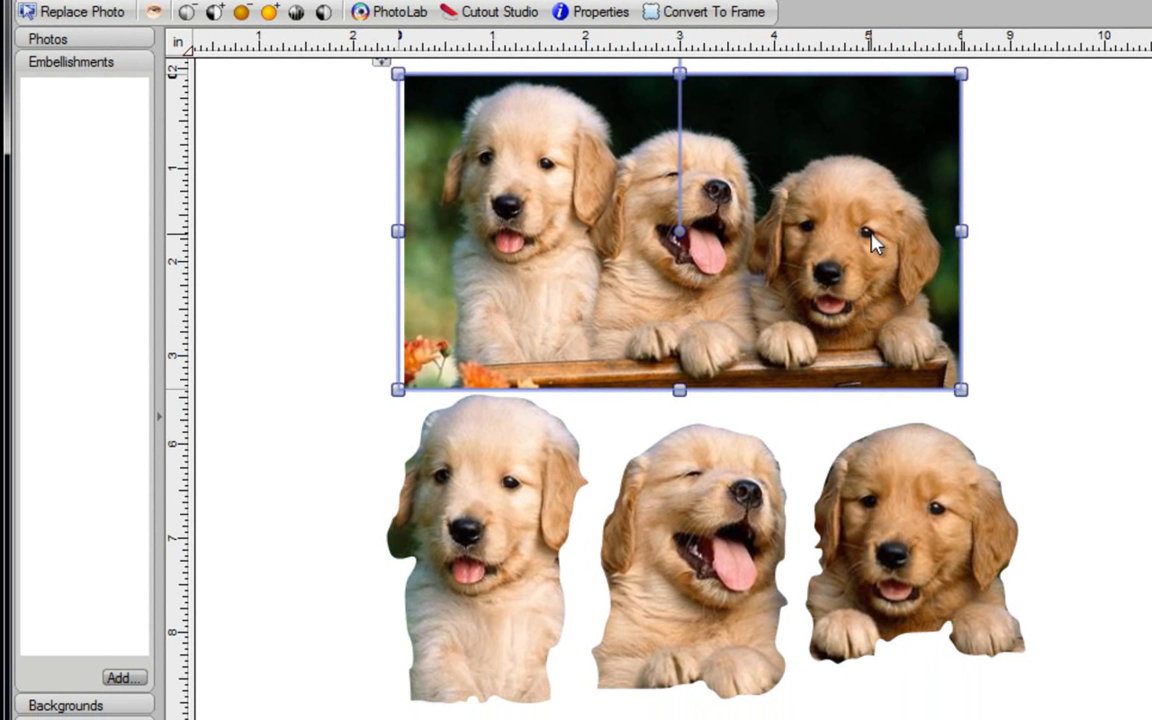
key(Delete)
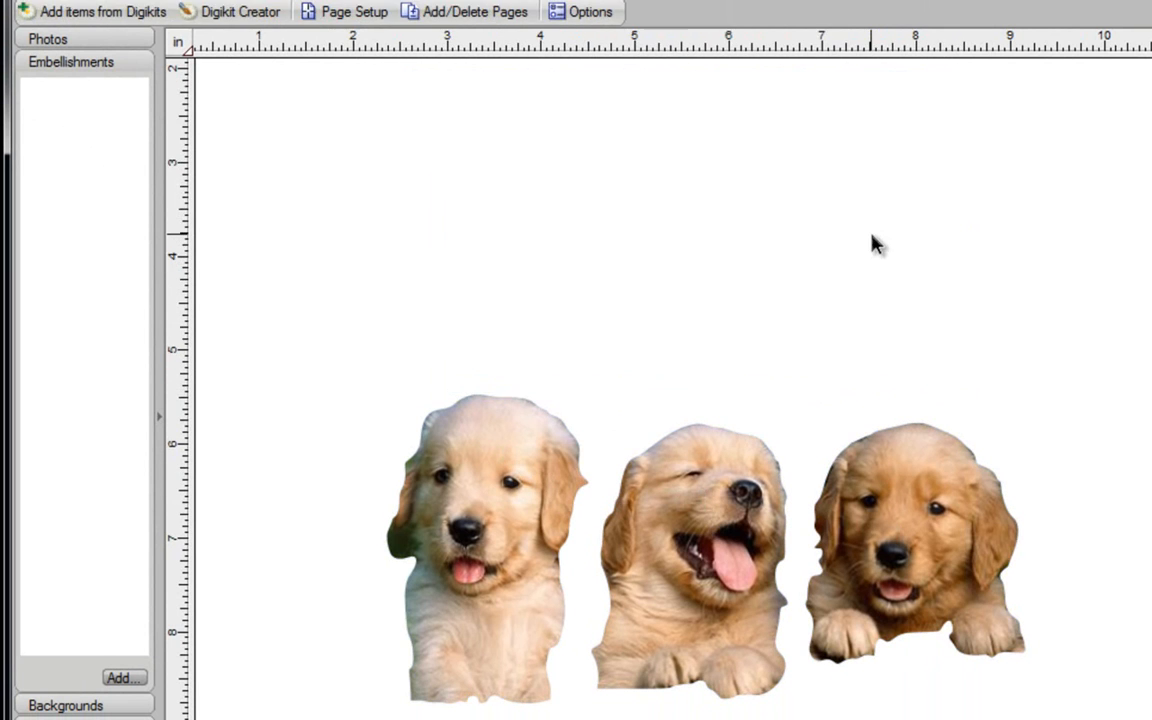
- Store the three puppy cutouts as Embellishments and remove the originals from the page
click(489, 458)
drag(527, 460, 90, 134)
click(711, 530)
drag(711, 530, 95, 205)
drag(913, 506, 98, 357)
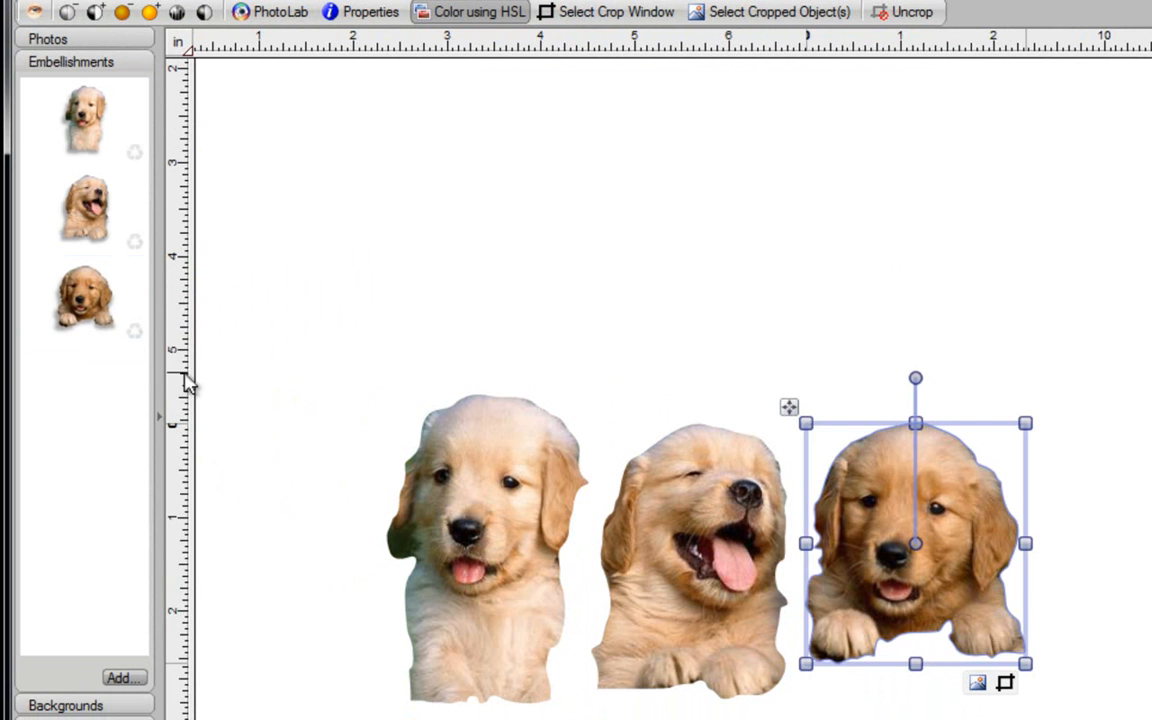
drag(308, 332, 1122, 660)
key(Delete)
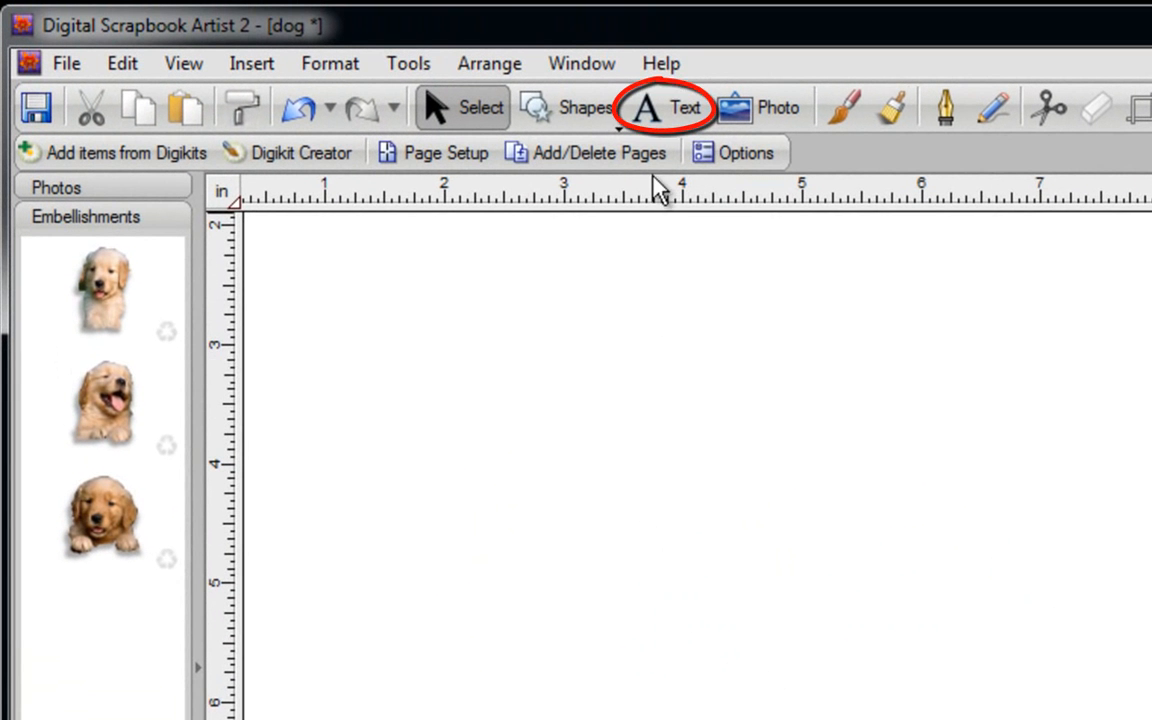
- Add the text DOG to the empty page
click(684, 110)
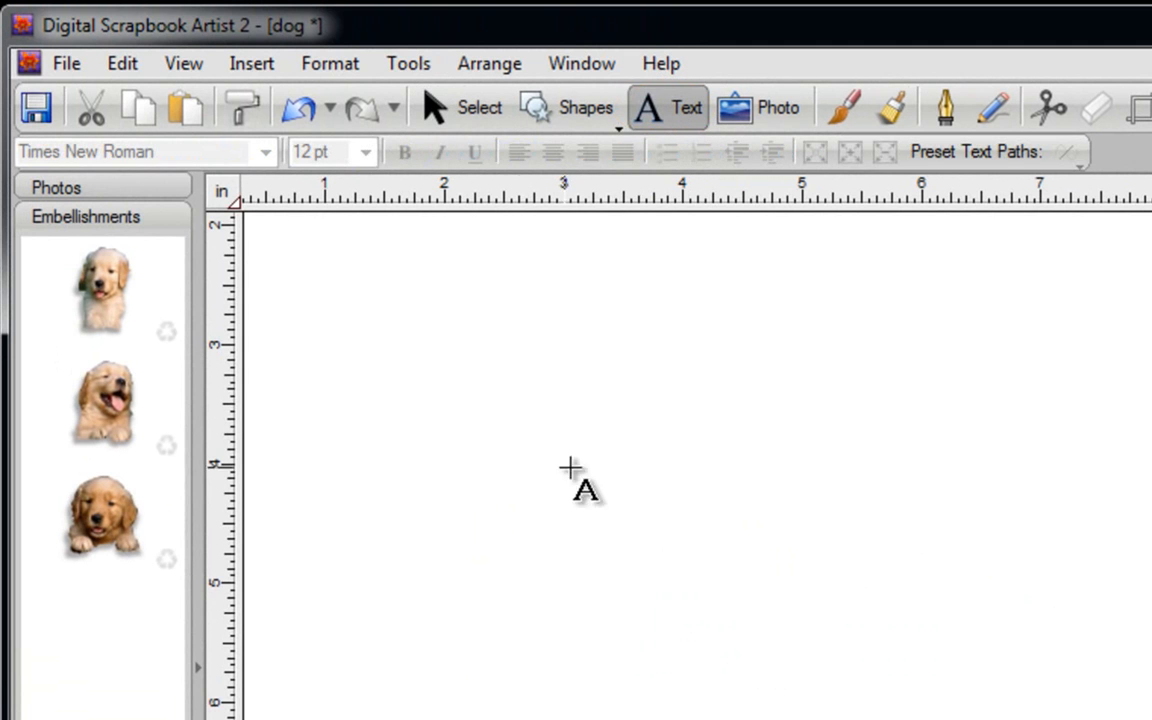
click(496, 541)
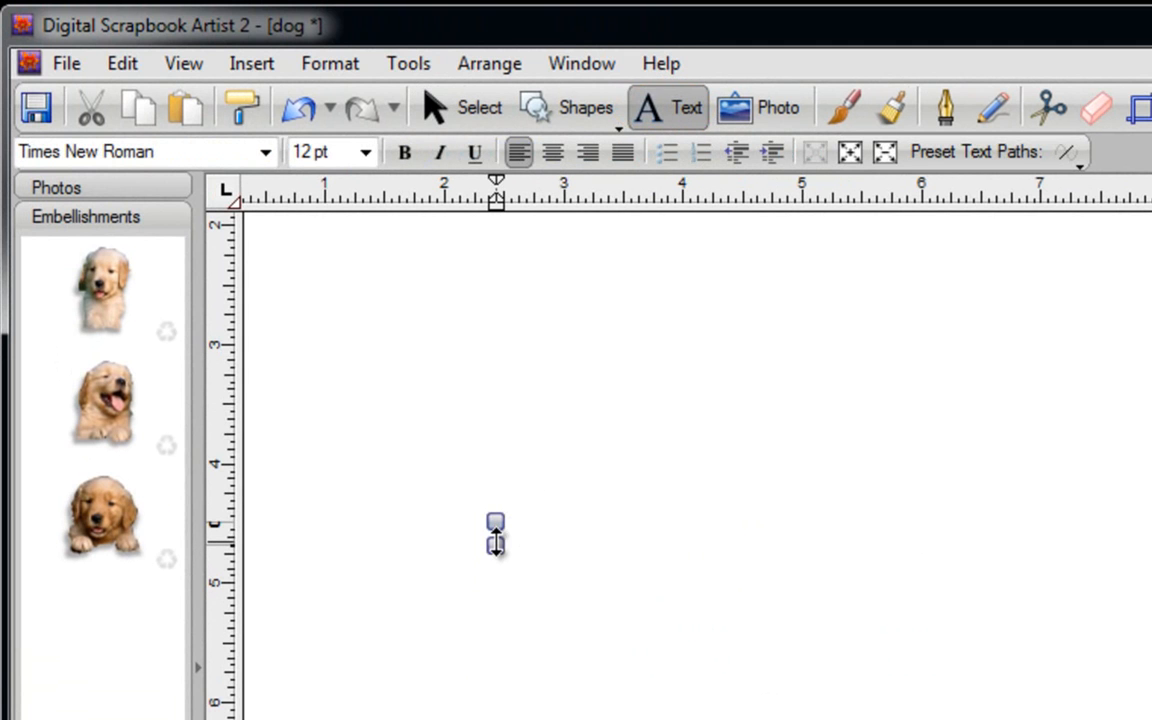
text(Dog)
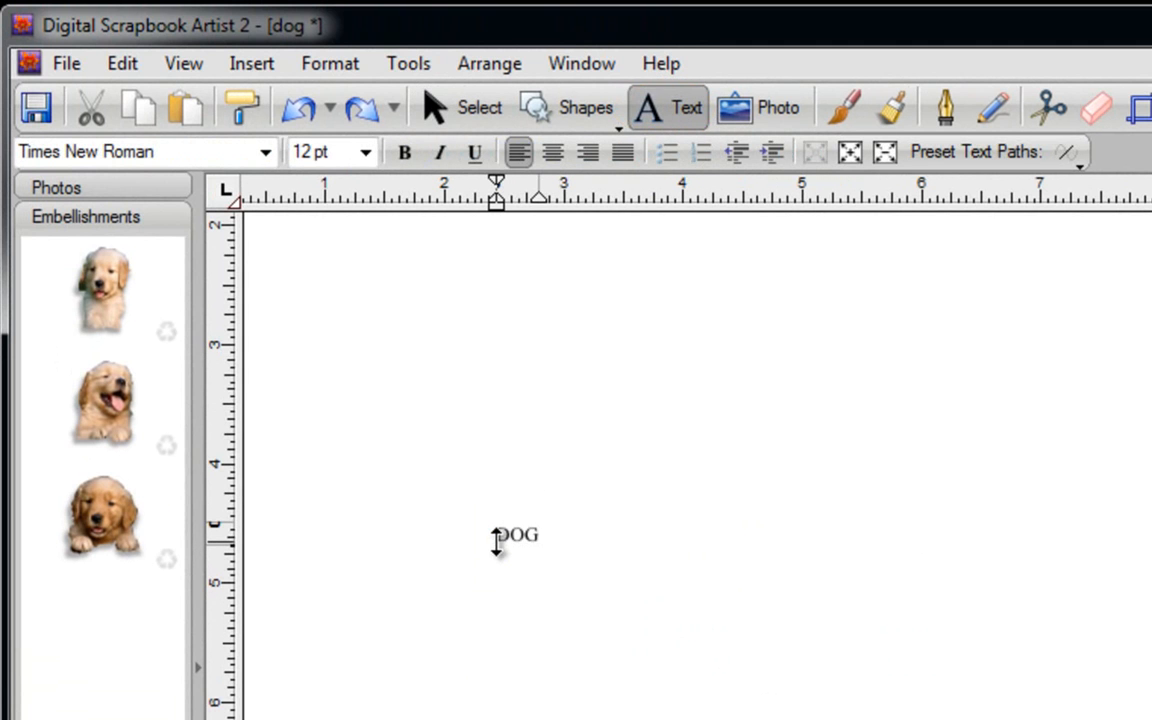
key(Escape)
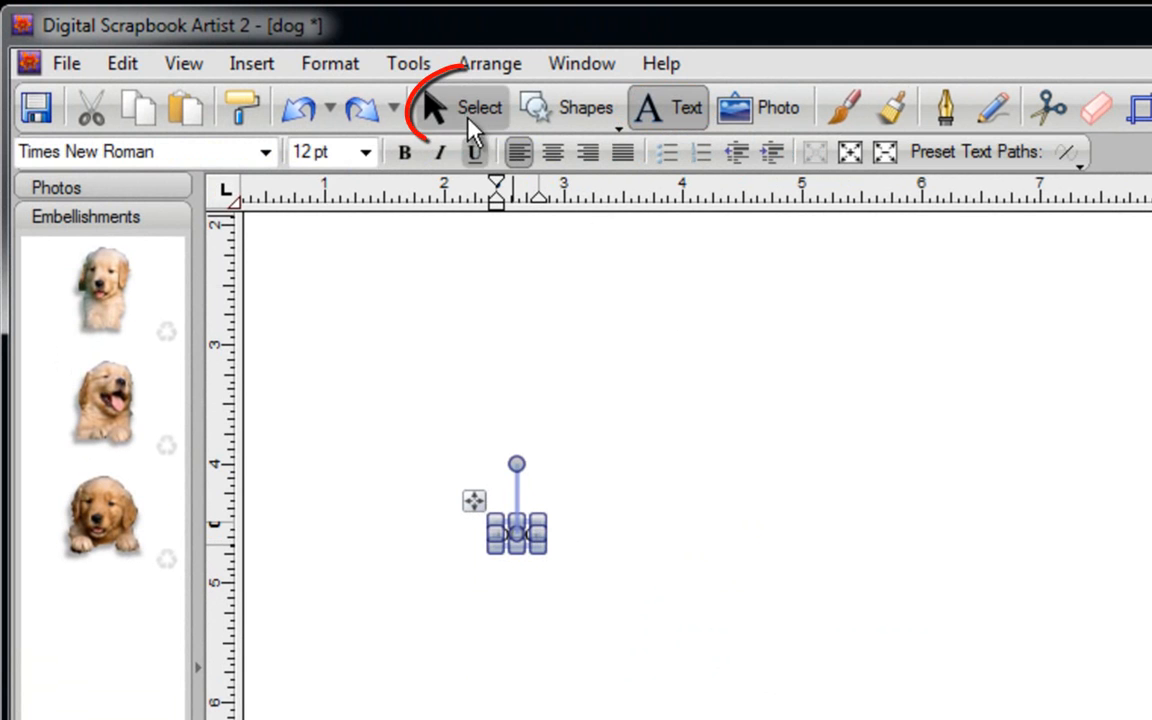
- Enlarge the DOG text proportionally to about 190 pt
click(460, 112)
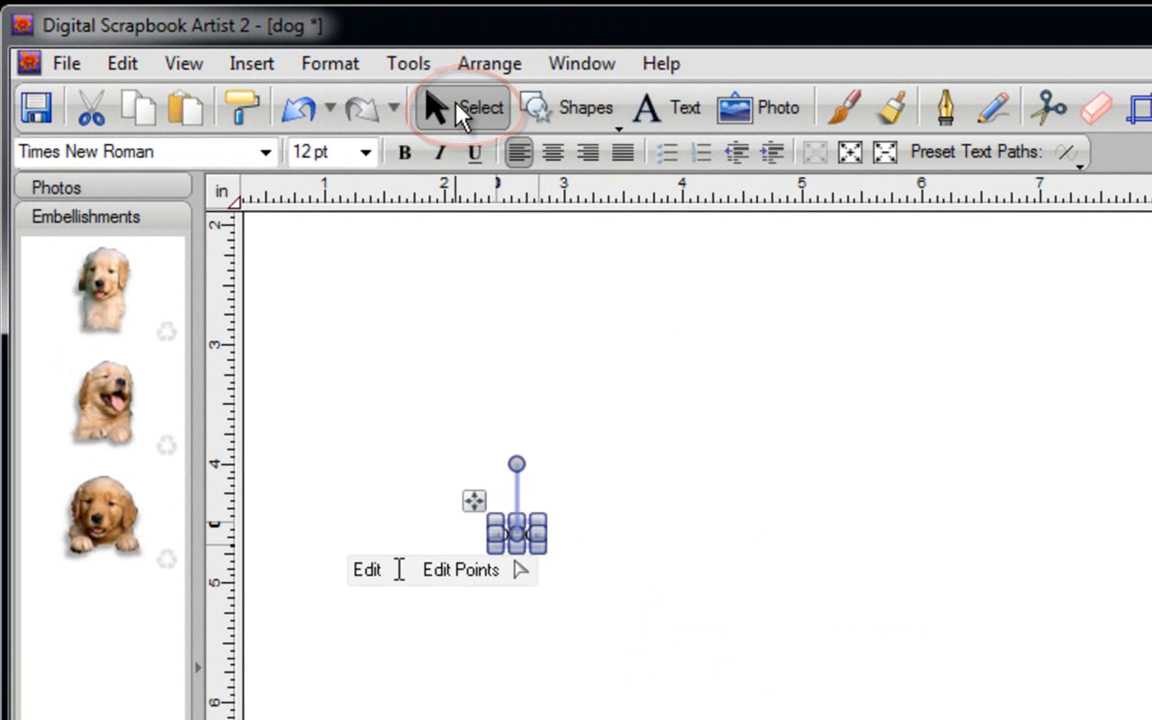
drag(548, 538, 1077, 719)
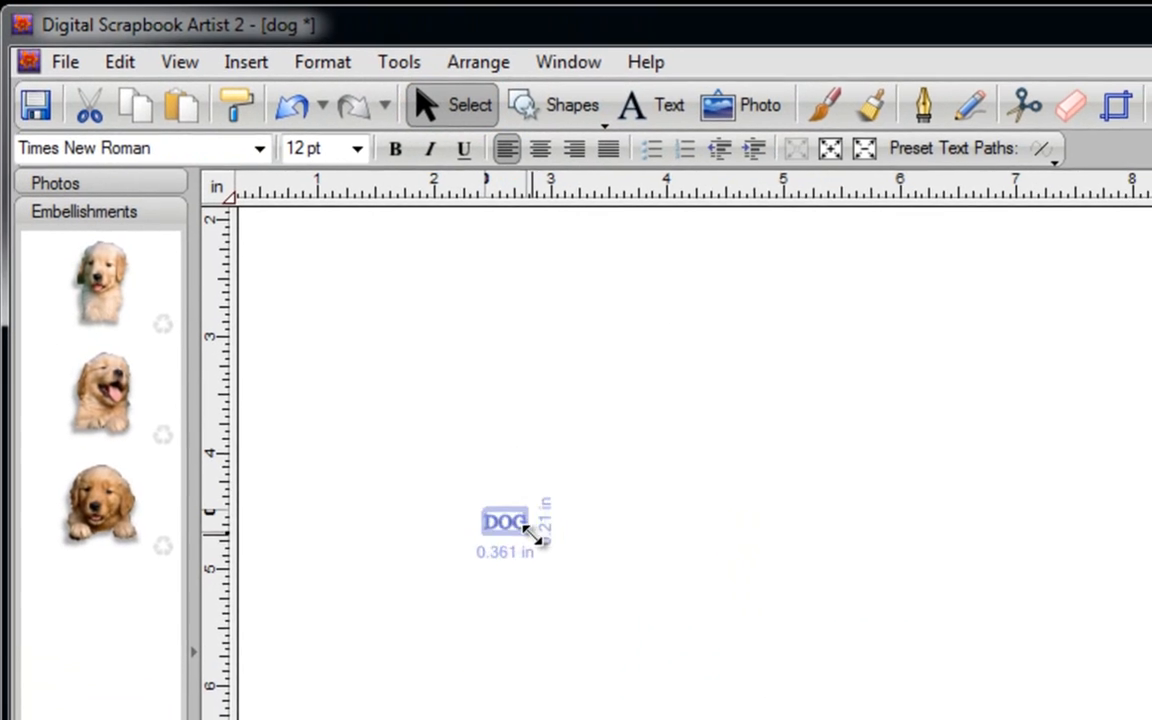
drag(857, 705, 948, 719)
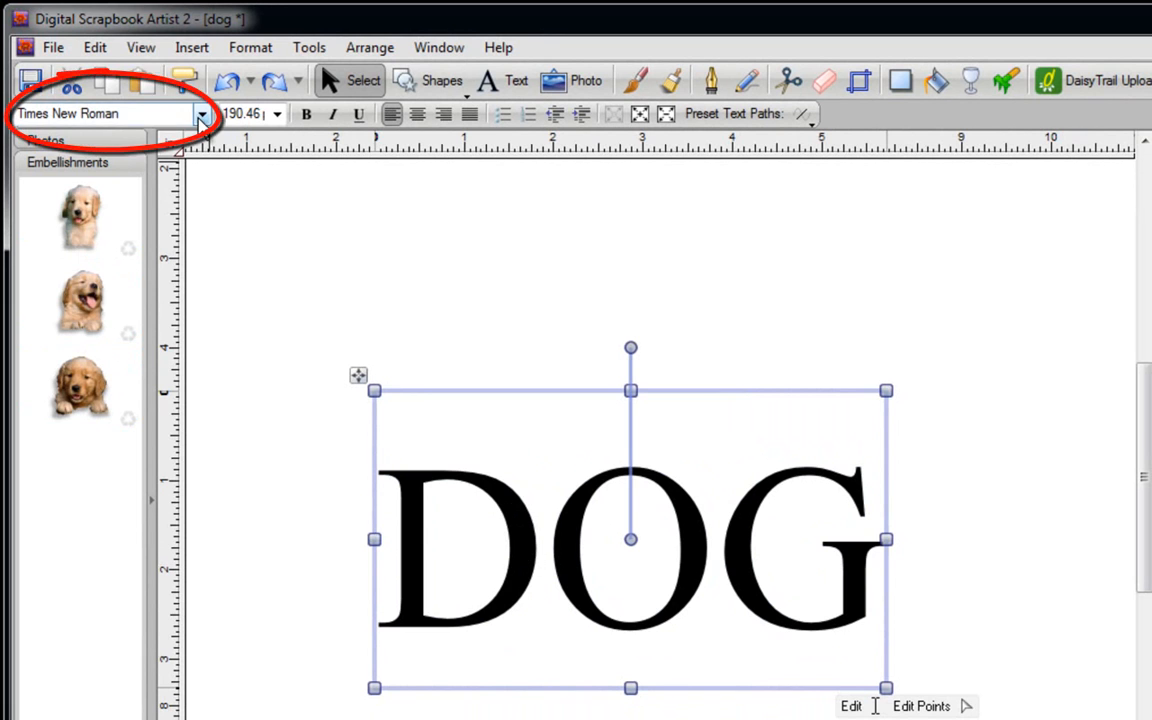
- Change the DOG text's font to A&S Popcorn and deselect the text
click(202, 118)
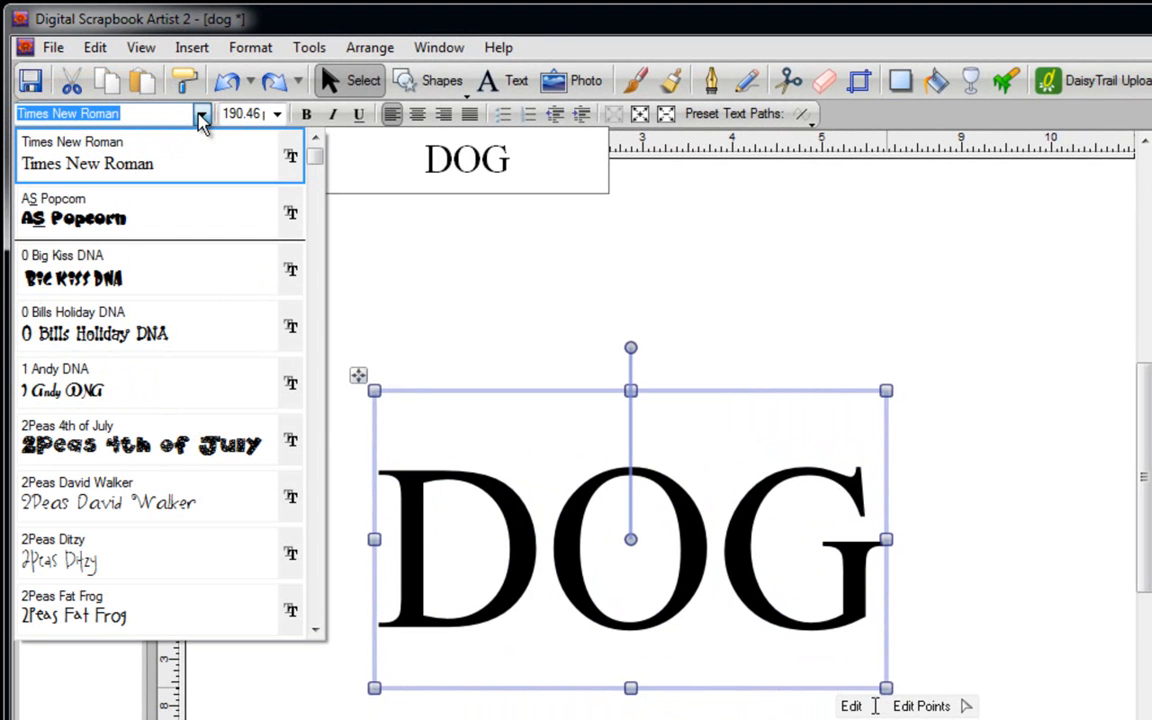
click(193, 162)
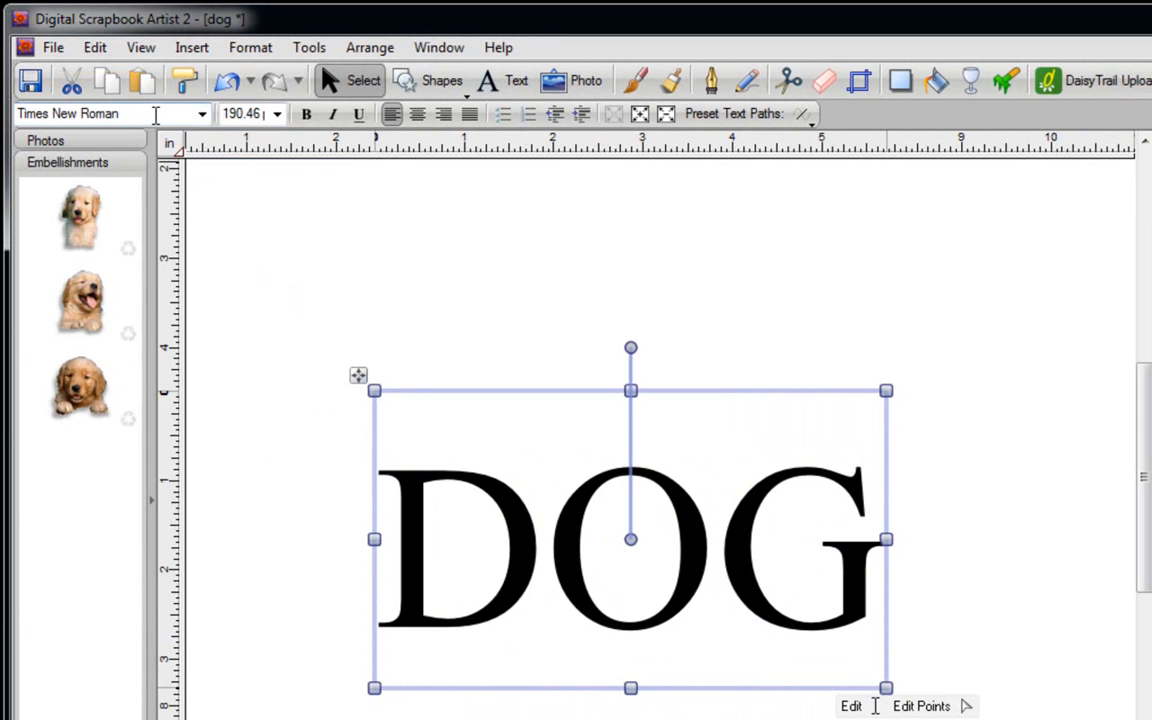
click(155, 115)
text(a)
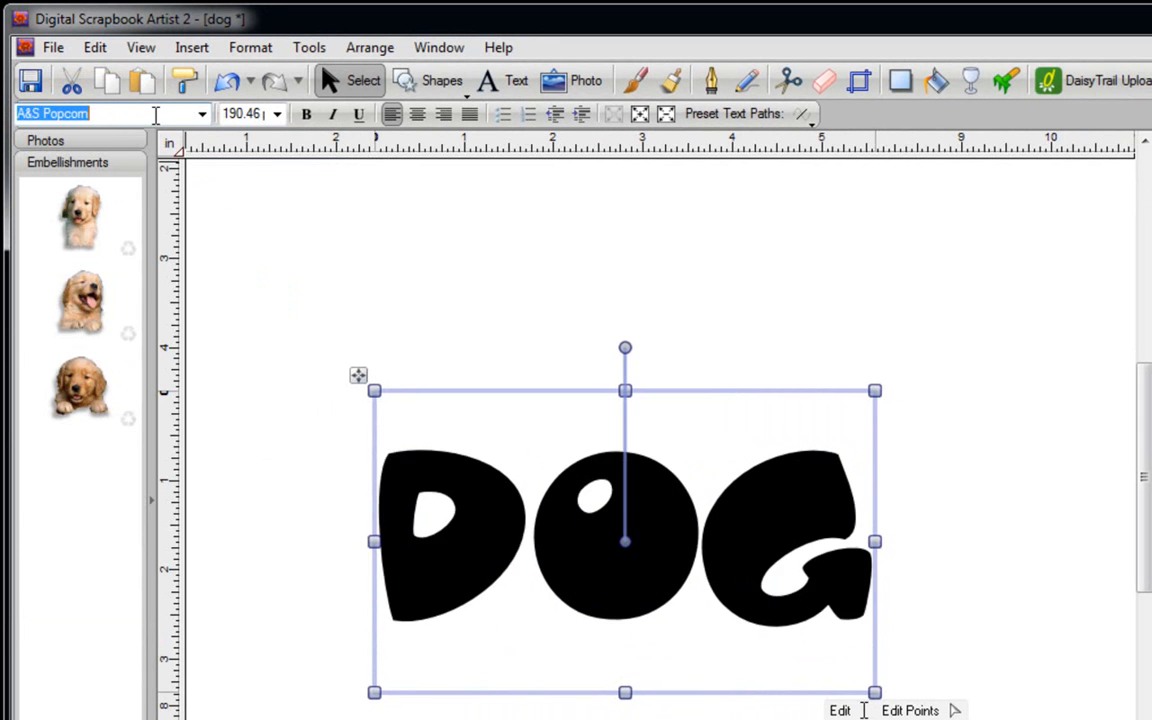
key(Up)
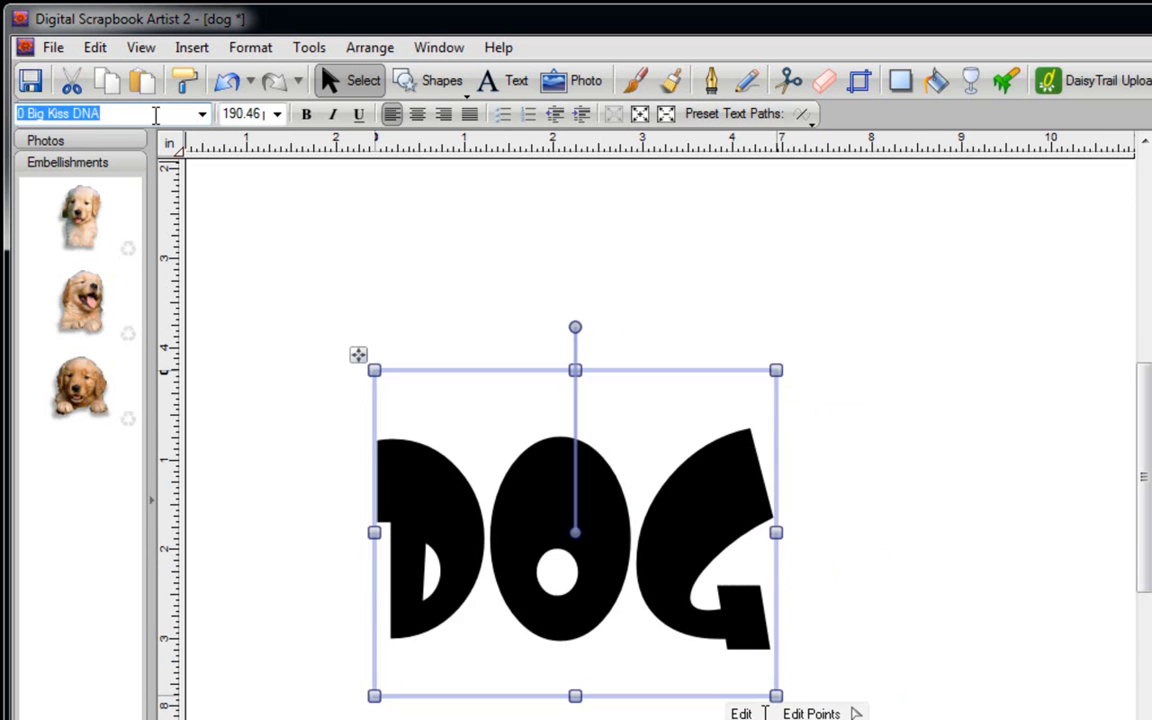
key(Down)
key(Up)
key(Up)
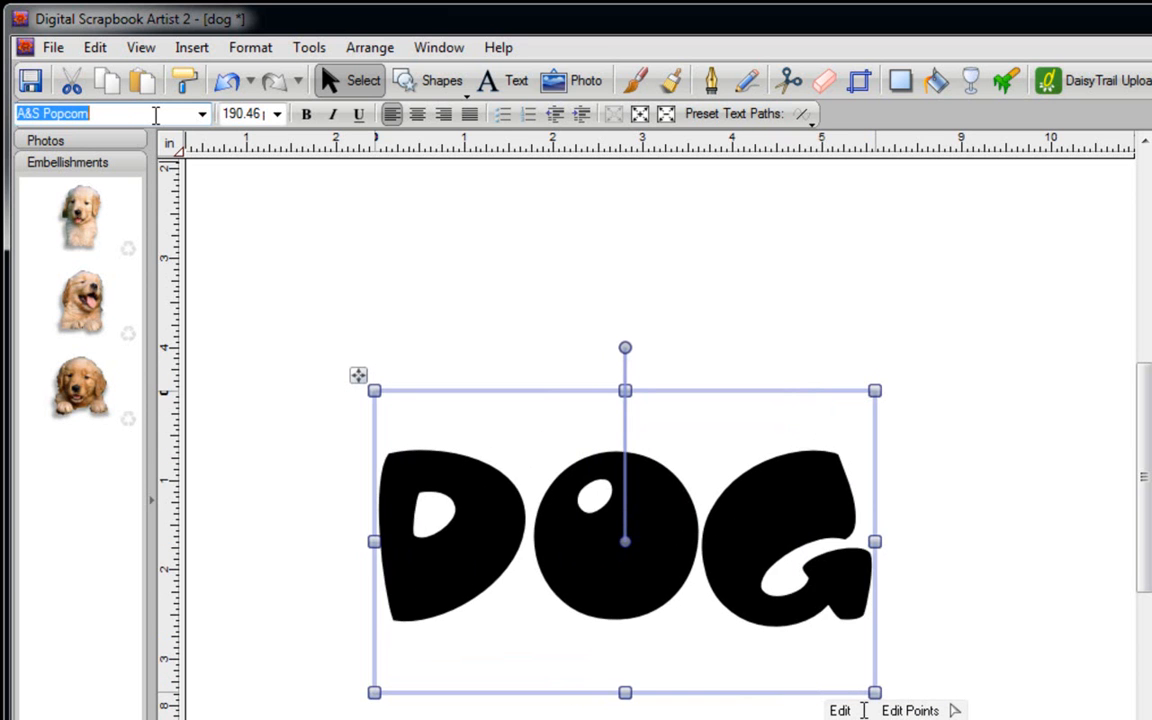
click(342, 262)
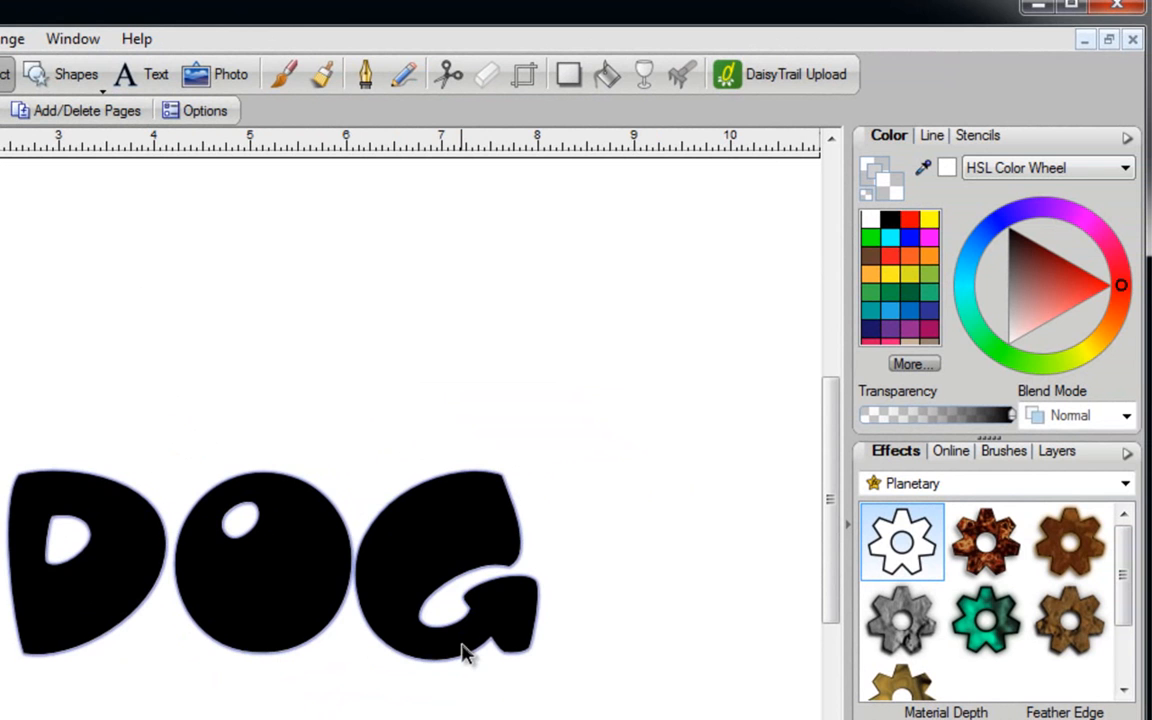
- Save the DOG text as a new stencil in the lovemyzombie stencil category
click(990, 137)
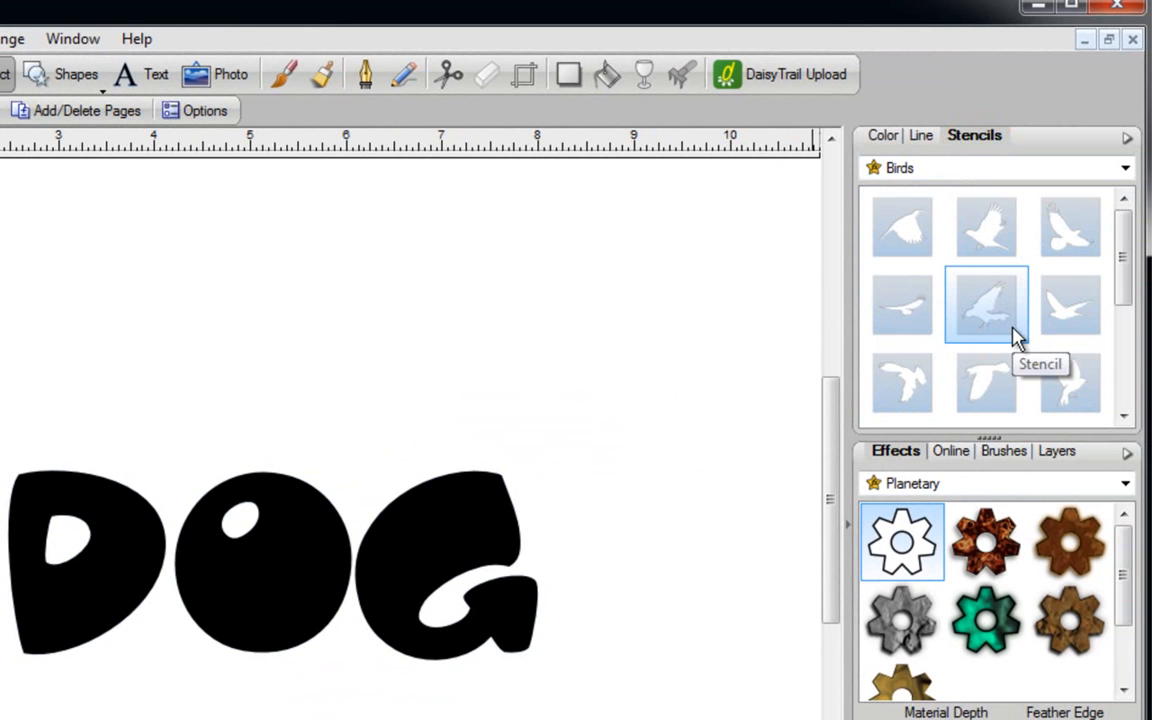
drag(1124, 252, 1126, 381)
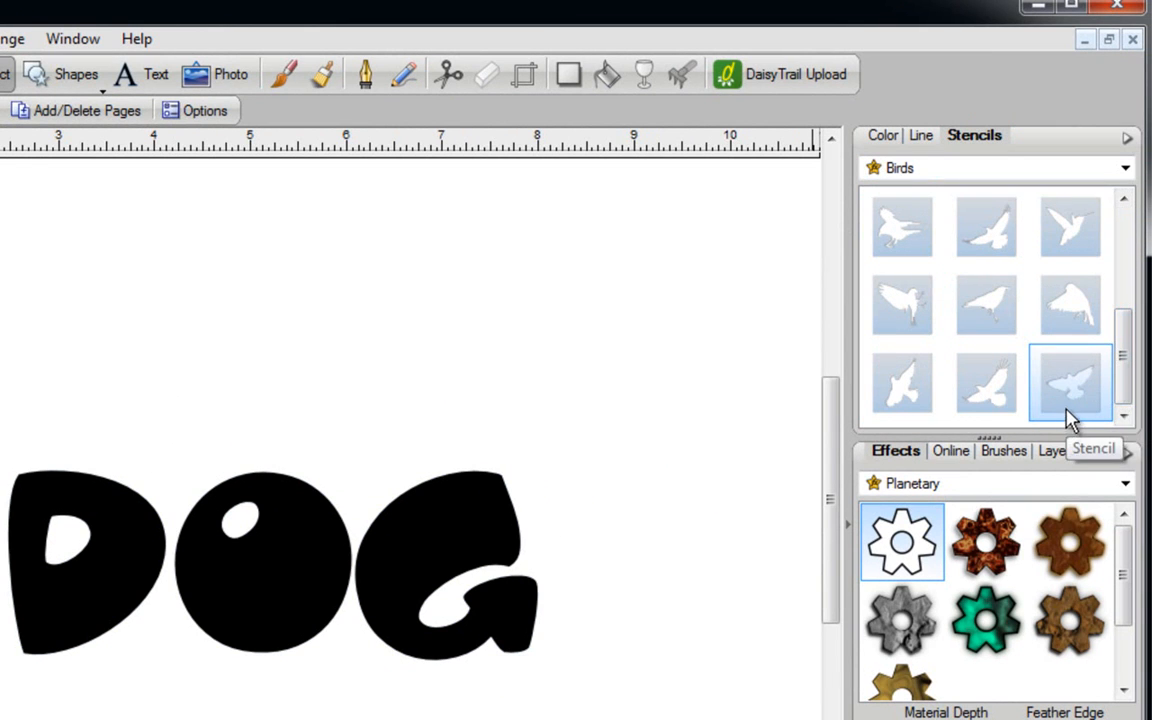
click(898, 170)
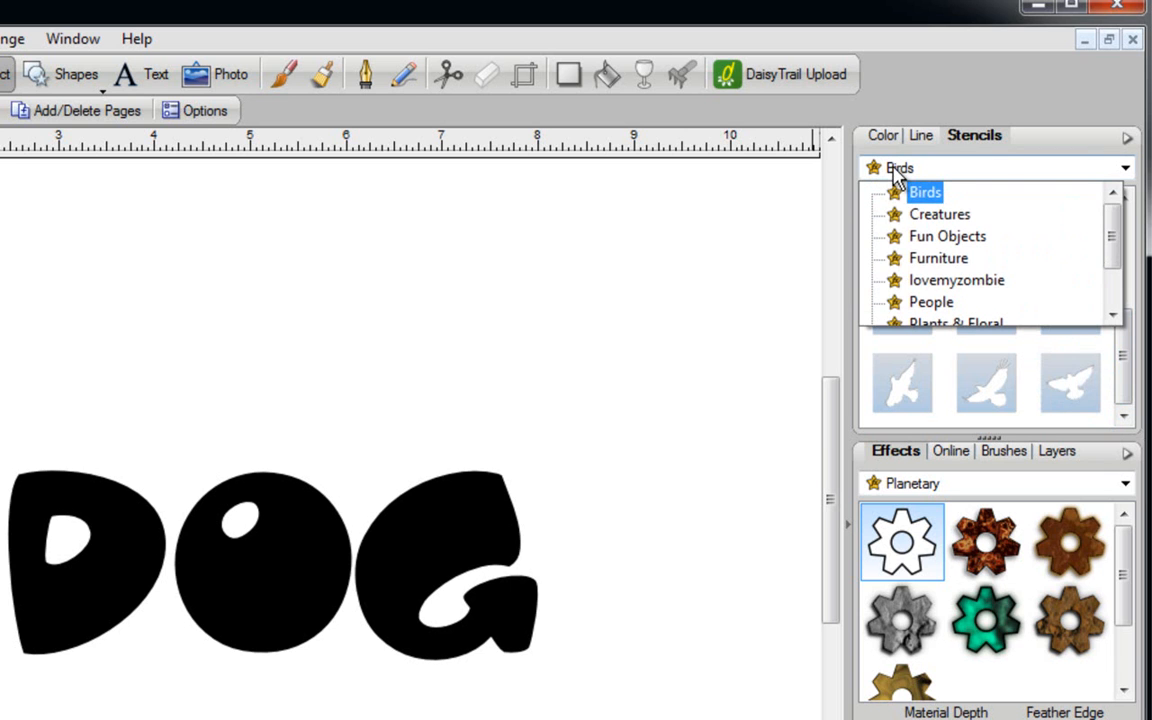
click(943, 282)
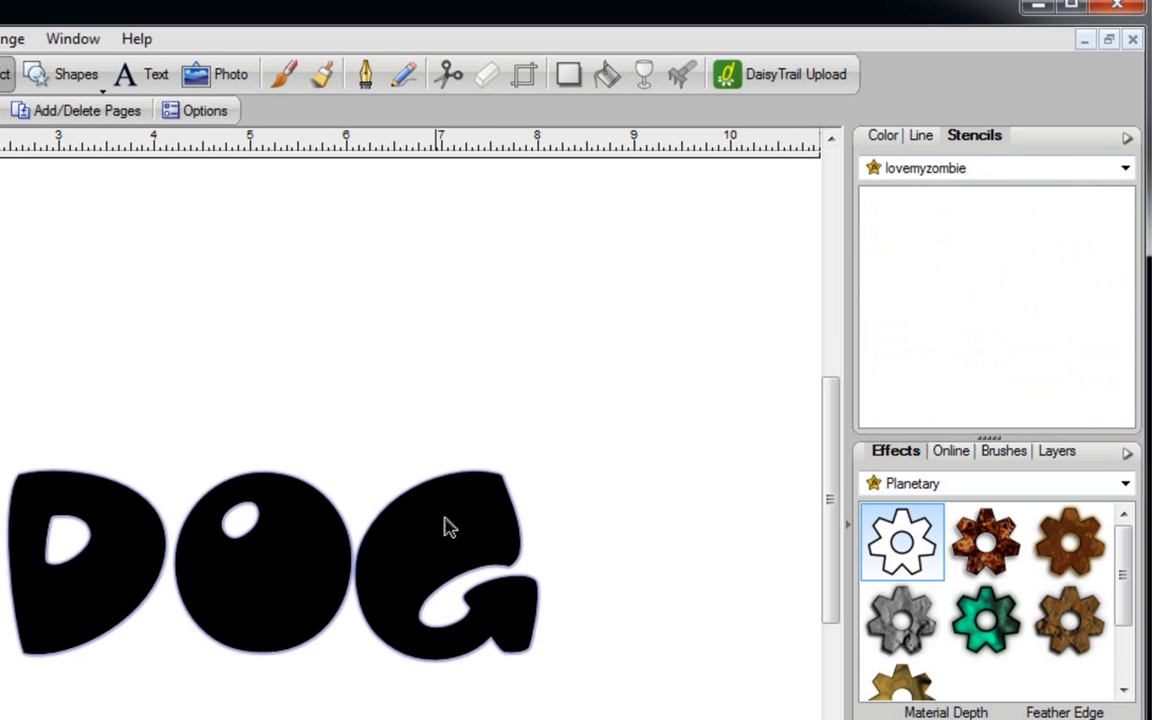
click(422, 533)
drag(417, 548, 982, 245)
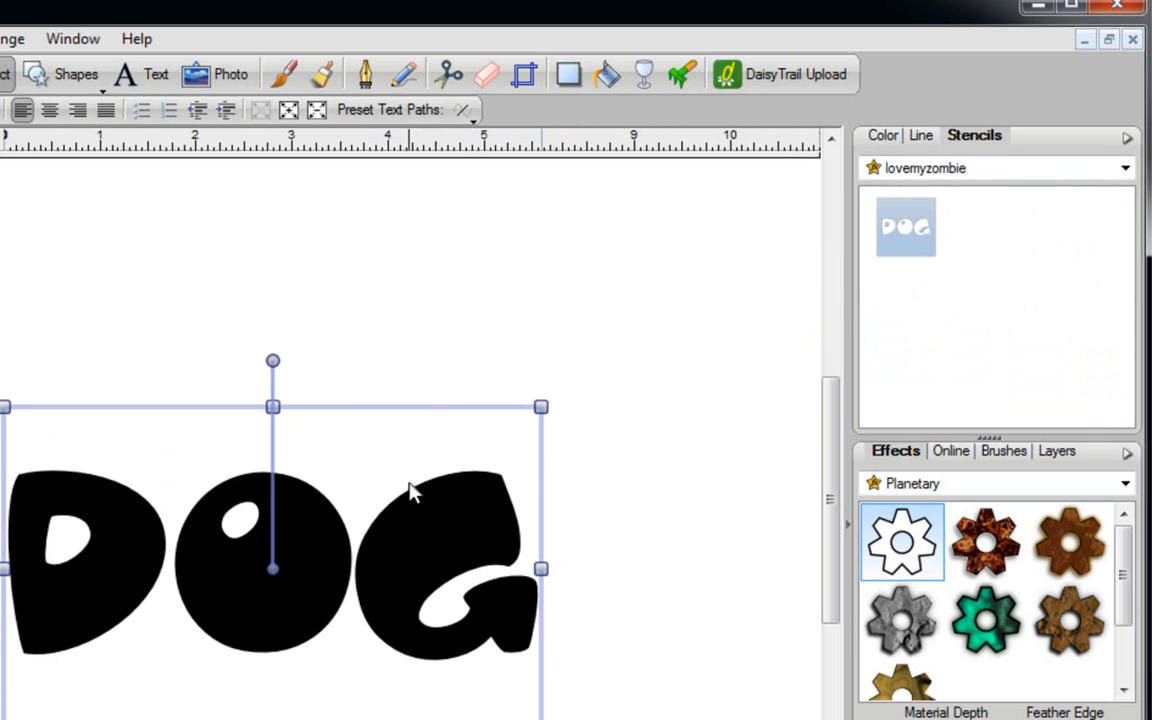
- Replace the DOG text on the page with the DOG stencil, enlarged to about 7.5 inches wide
key(Delete)
drag(928, 222, 260, 470)
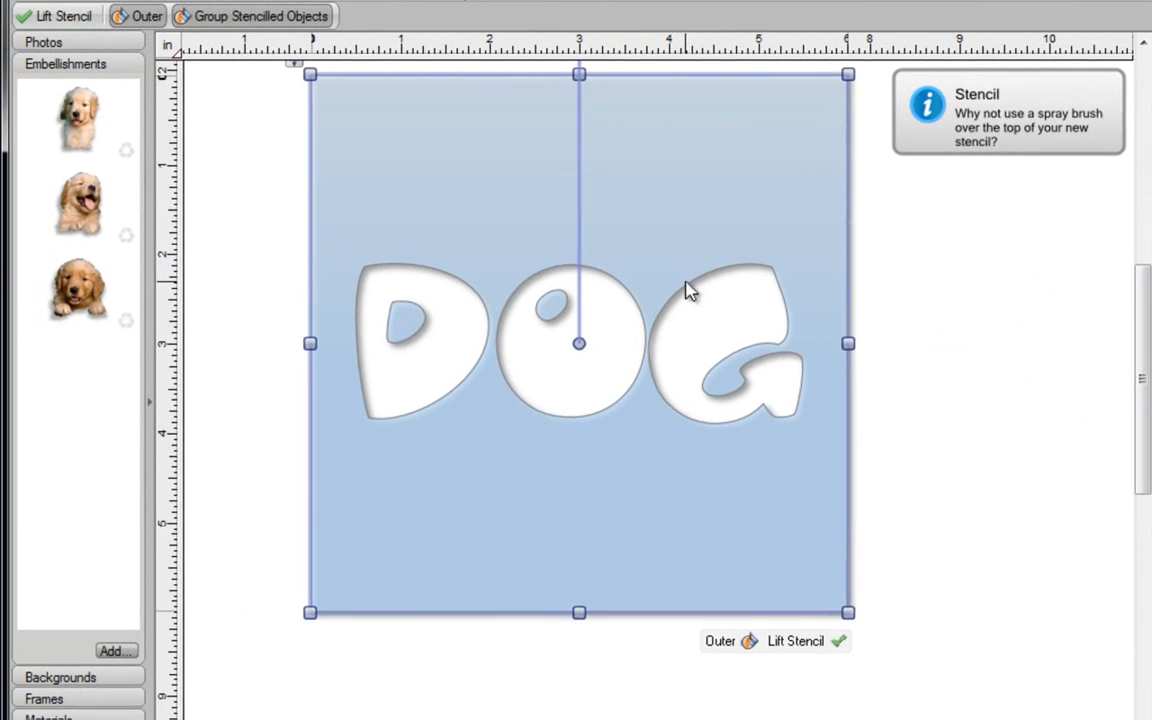
drag(849, 612, 983, 712)
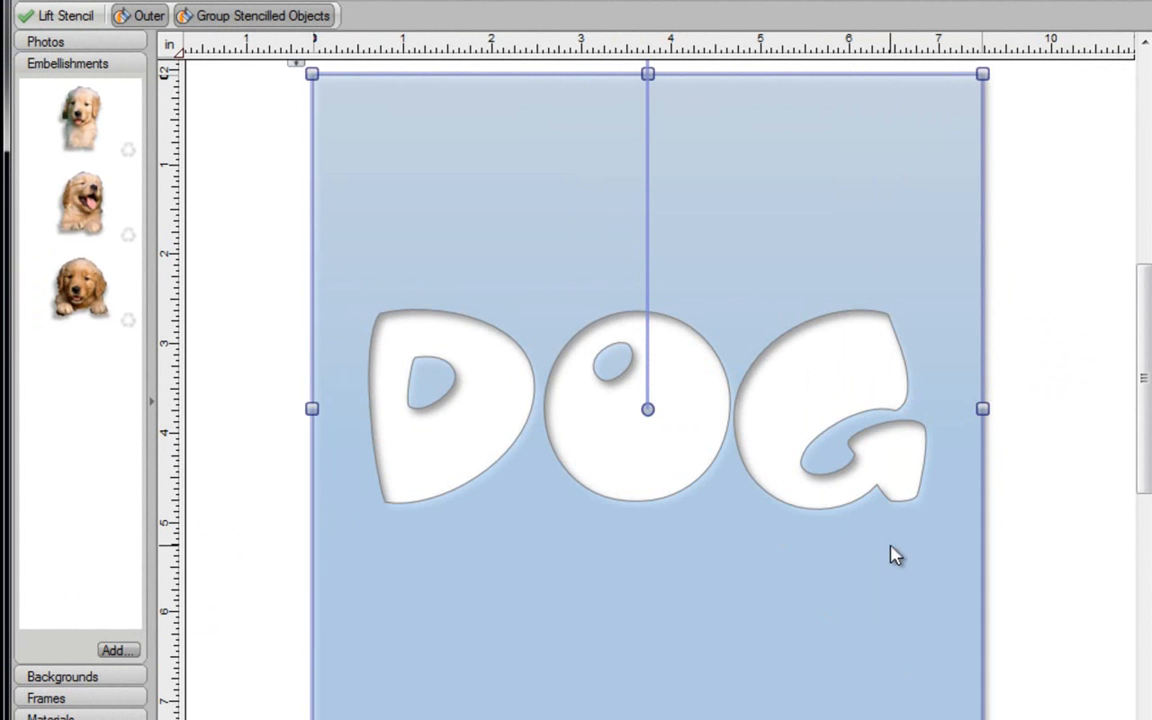
- Place the pale puppy cutout in the stencil's D, shrunk and tilted to fill the letter's upper-left part
drag(77, 124, 398, 410)
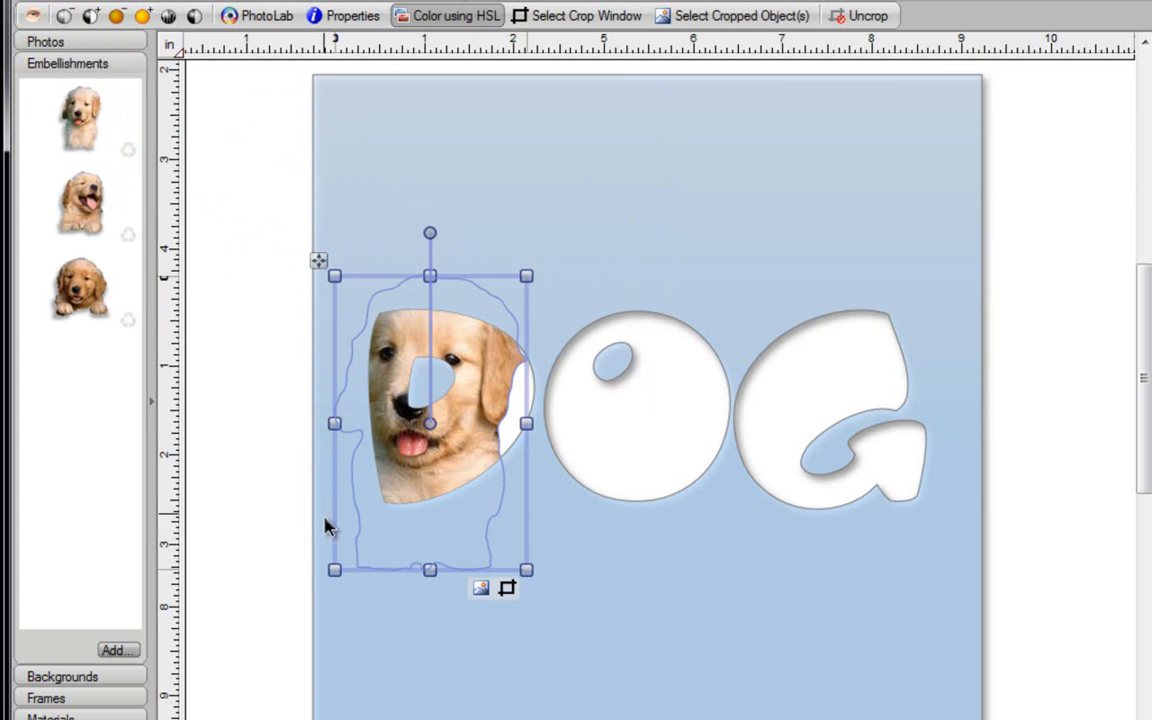
drag(528, 277, 478, 352)
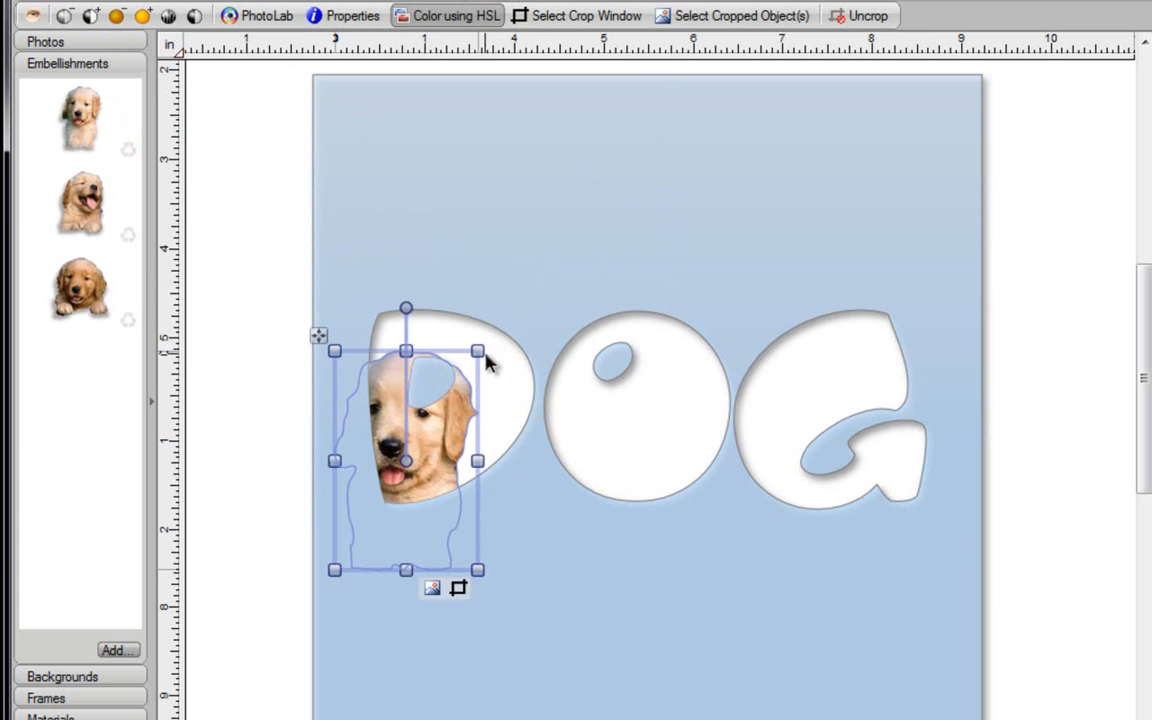
drag(410, 309, 355, 316)
drag(397, 507, 422, 376)
drag(496, 311, 466, 333)
drag(416, 411, 428, 355)
- Fill the rest of the D with a reduced laughing puppy on the right and the darker puppy, about 1.3 inches wide, below
drag(82, 205, 455, 350)
drag(587, 282, 522, 350)
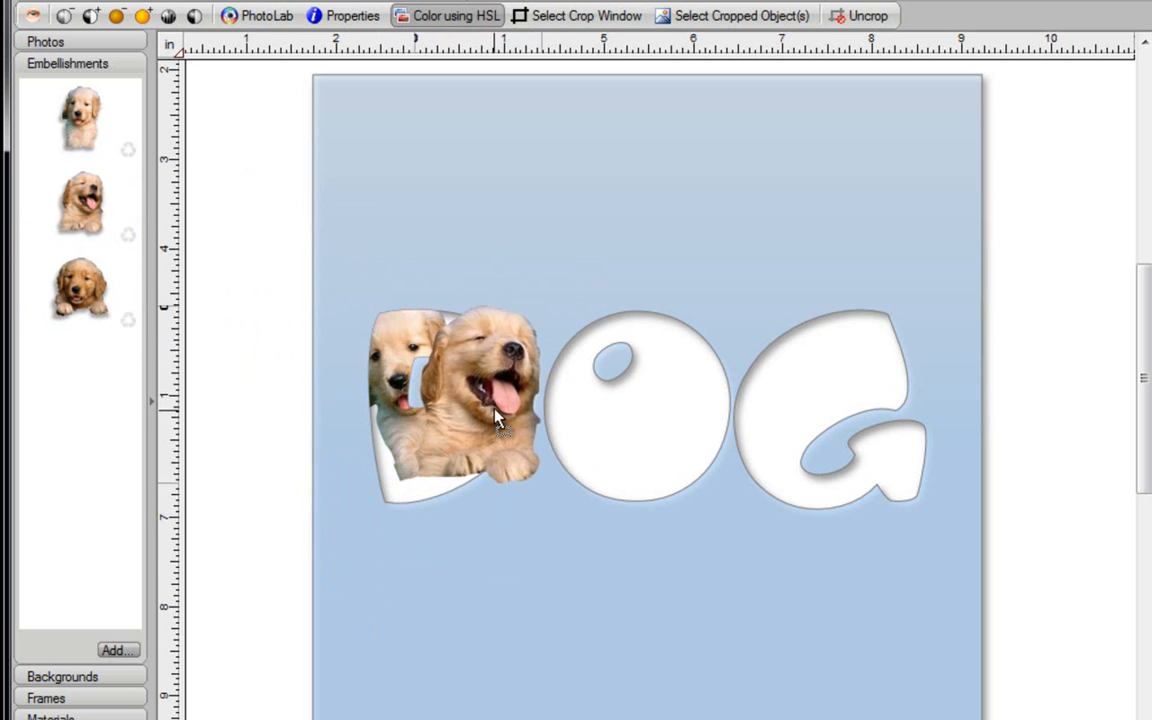
click(497, 420)
drag(80, 288, 410, 548)
drag(524, 645, 465, 543)
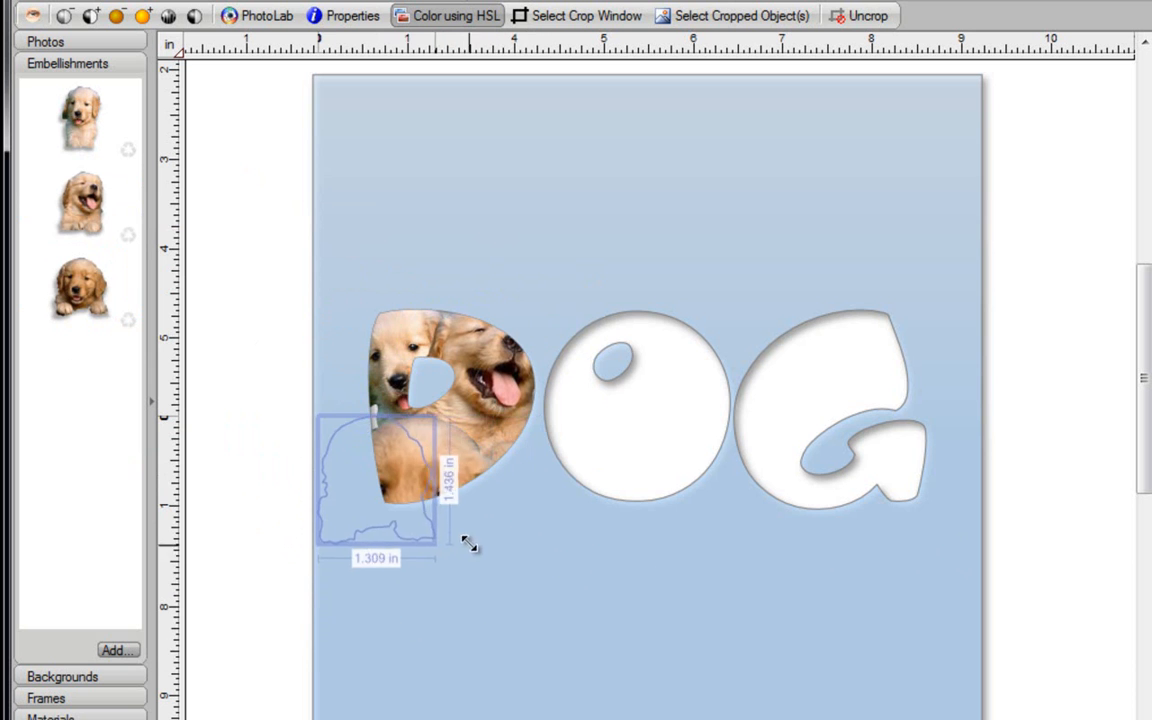
- Fill the stencil's O with the darker puppy cutout, flipped horizontally and centred in the letter
drag(80, 288, 645, 421)
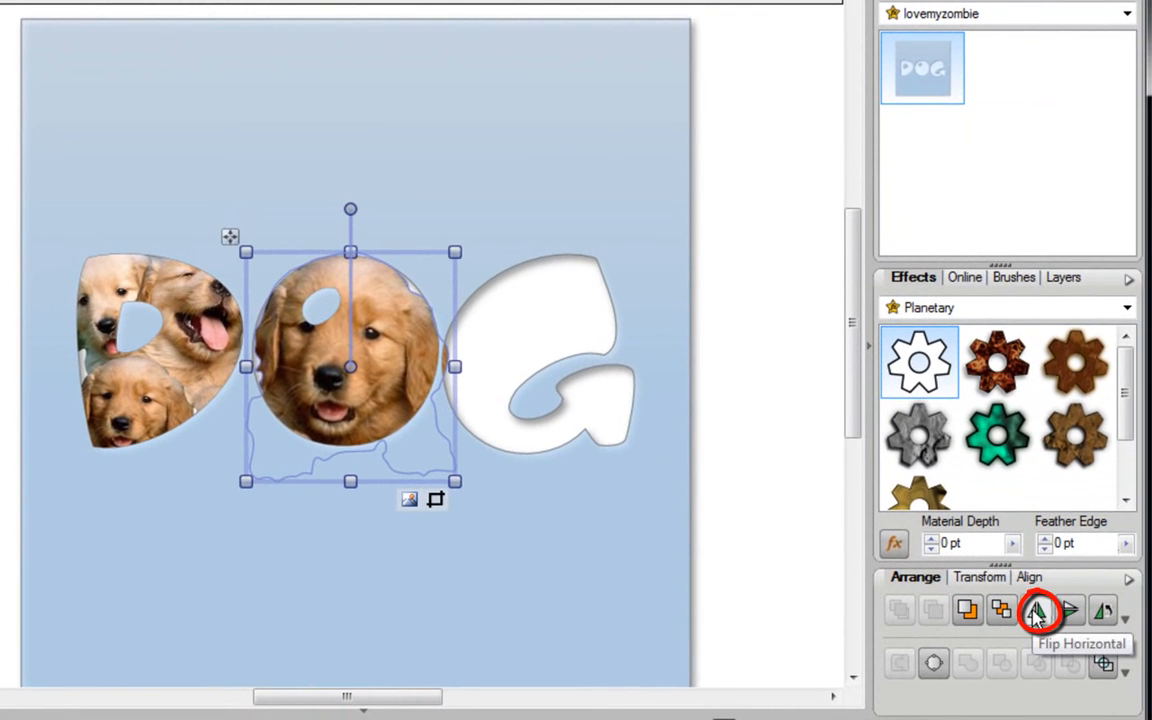
click(1037, 612)
drag(365, 348, 356, 349)
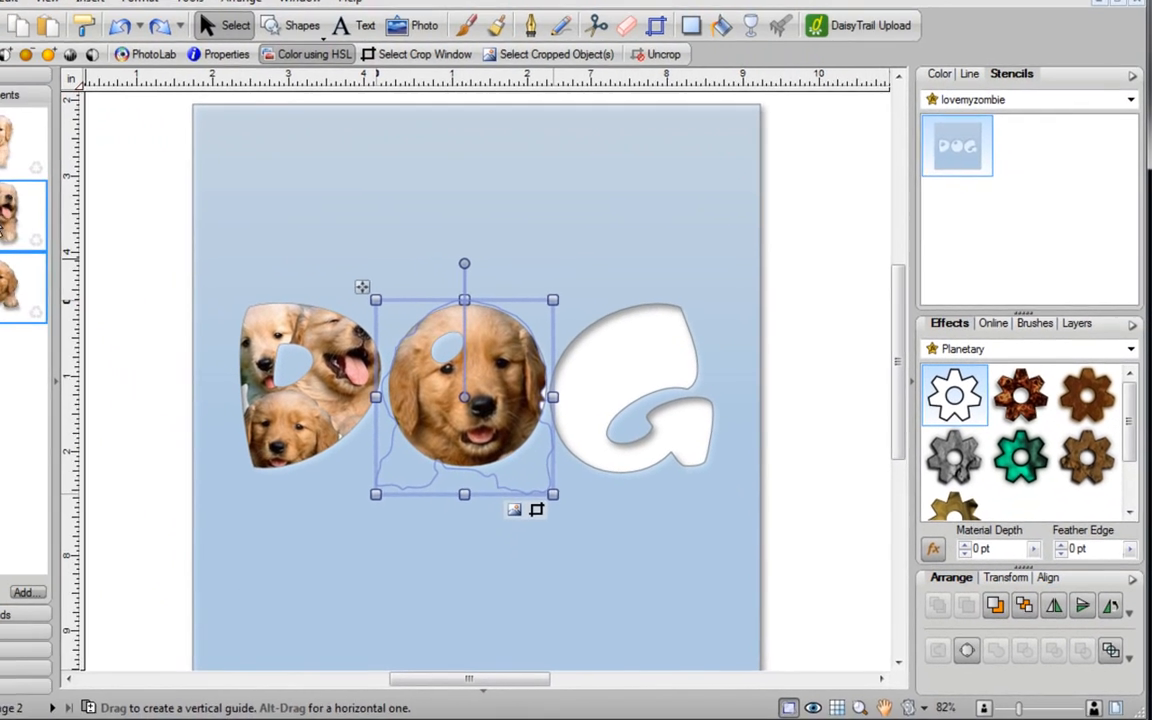
- Place the pale puppy in the upper right of the G, flipped horizontally and reduced to about 1.6 by 2.5 inches
drag(8, 140, 675, 430)
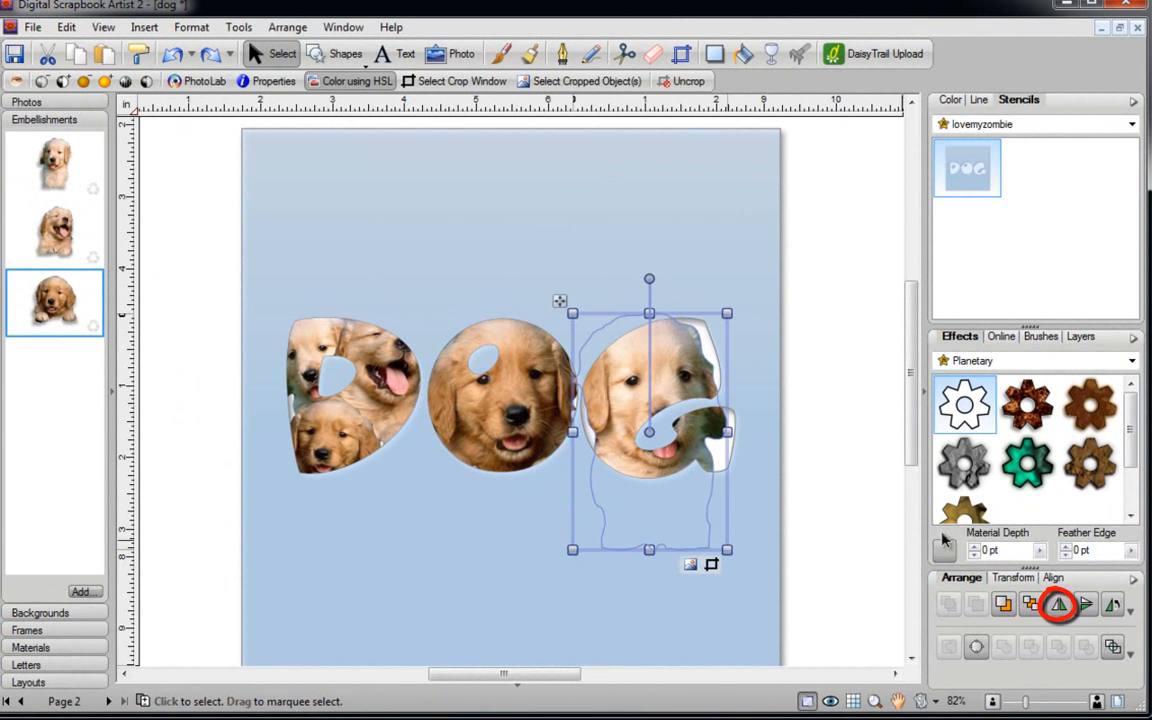
drag(727, 313, 689, 372)
drag(625, 484, 648, 438)
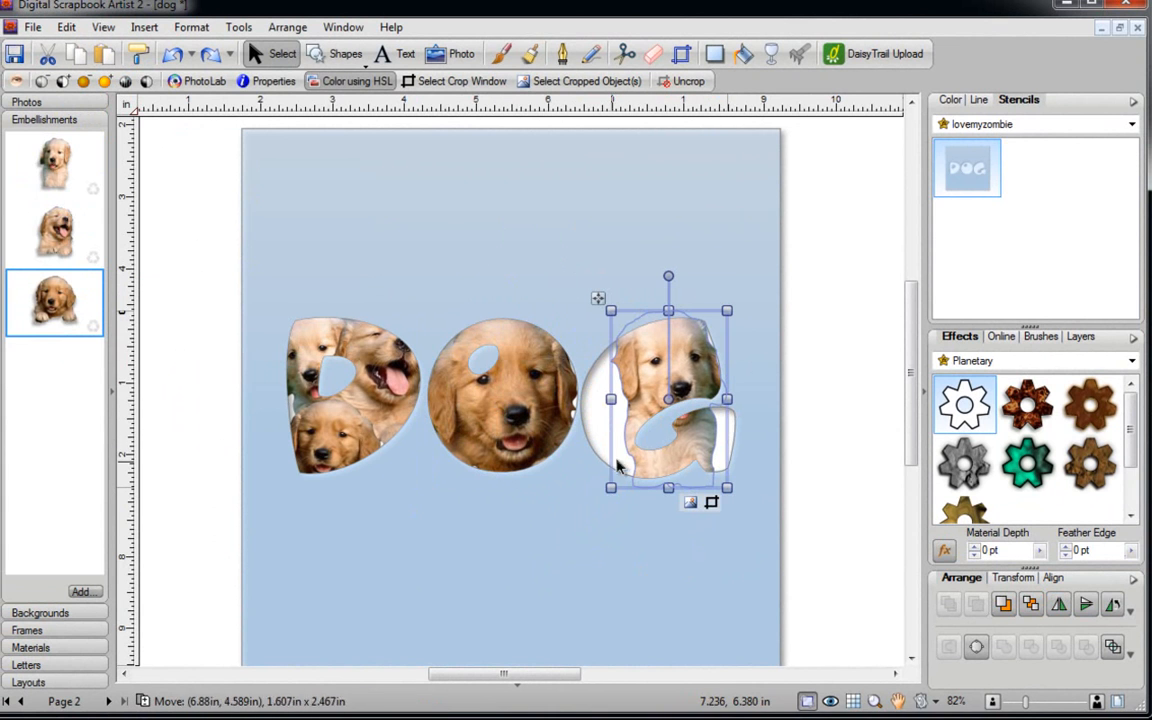
- Add a reduced, horizontally flipped laughing puppy to the left side of the G
drag(55, 232, 602, 435)
drag(511, 347, 581, 444)
mouse_move(608, 509)
mouse_down()
mouse_move(585, 409)
mouse_move(585, 424)
mouse_up()
click(1059, 604)
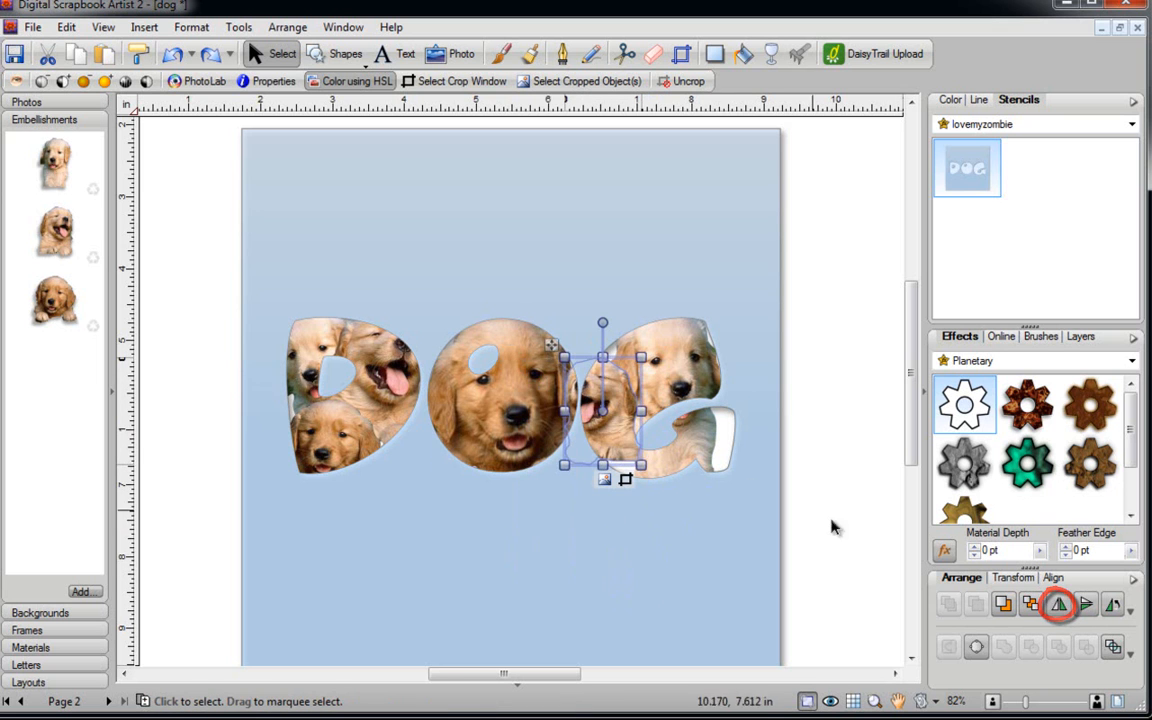
drag(660, 428, 643, 471)
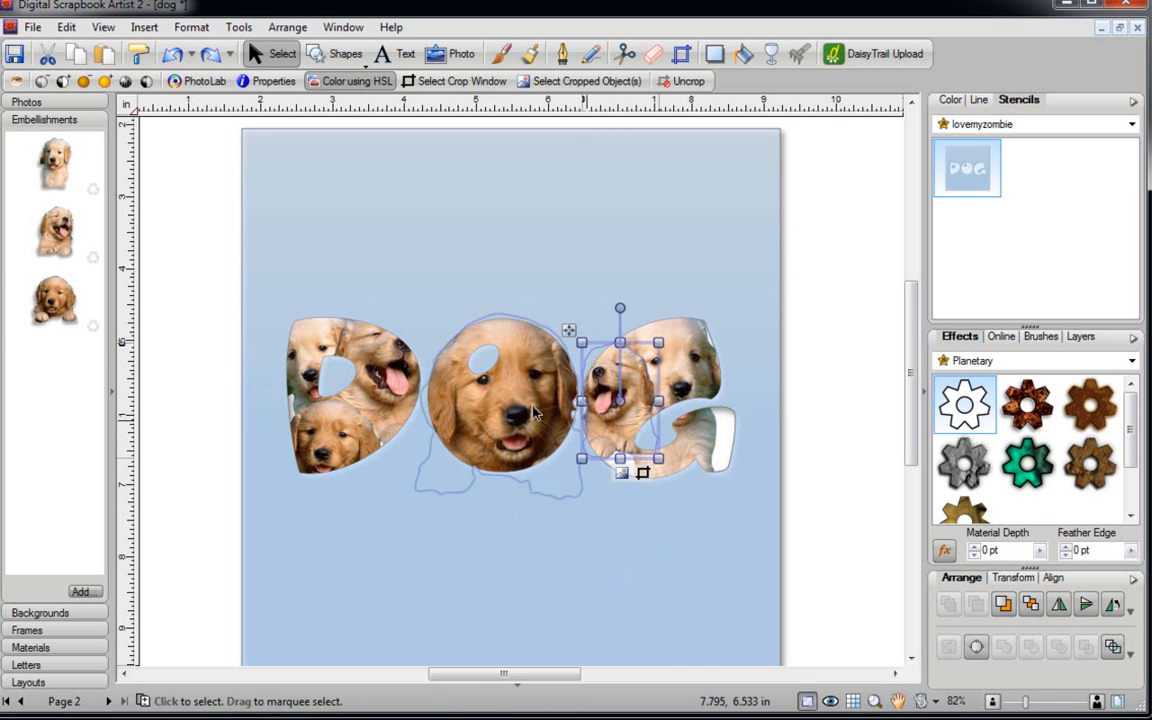
- Add the darker puppy to the lower right of the G, reduced to about 1.3 inches wide
drag(70, 290, 780, 488)
drag(798, 394, 724, 476)
drag(669, 555, 697, 484)
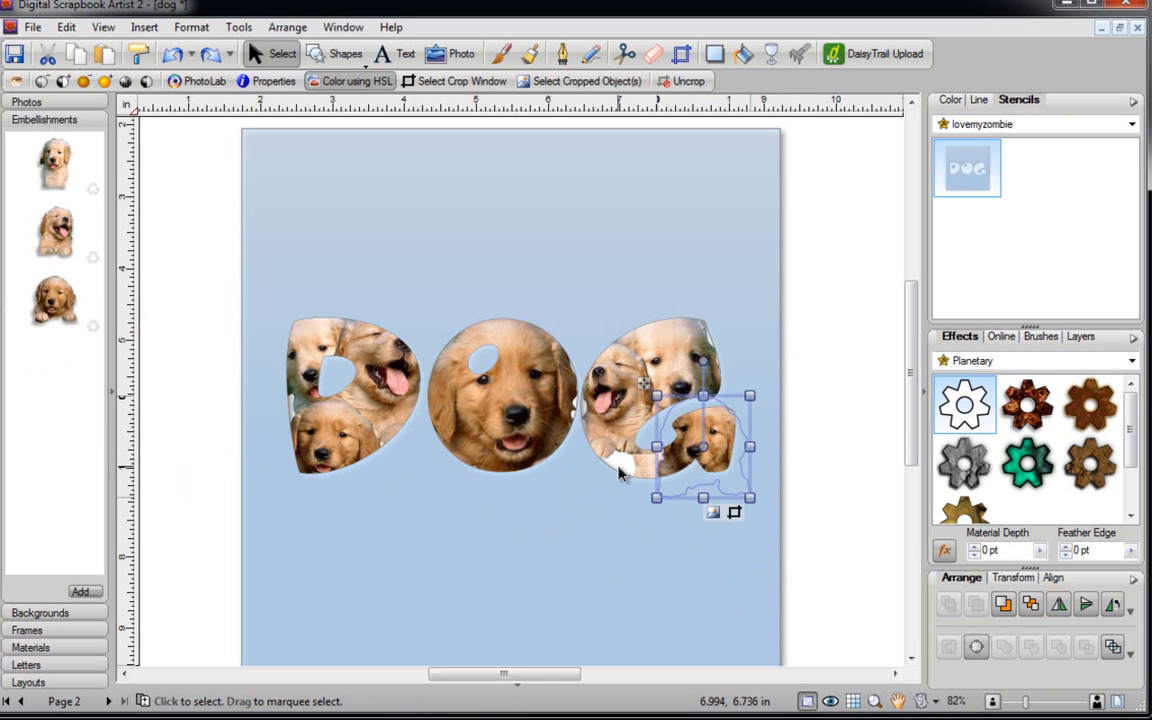
- Add another darker puppy over the G's lower gap and send it back two levels behind the other puppies
mouse_move(80, 316)
mouse_down()
mouse_move(226, 416)
mouse_move(637, 433)
mouse_up()
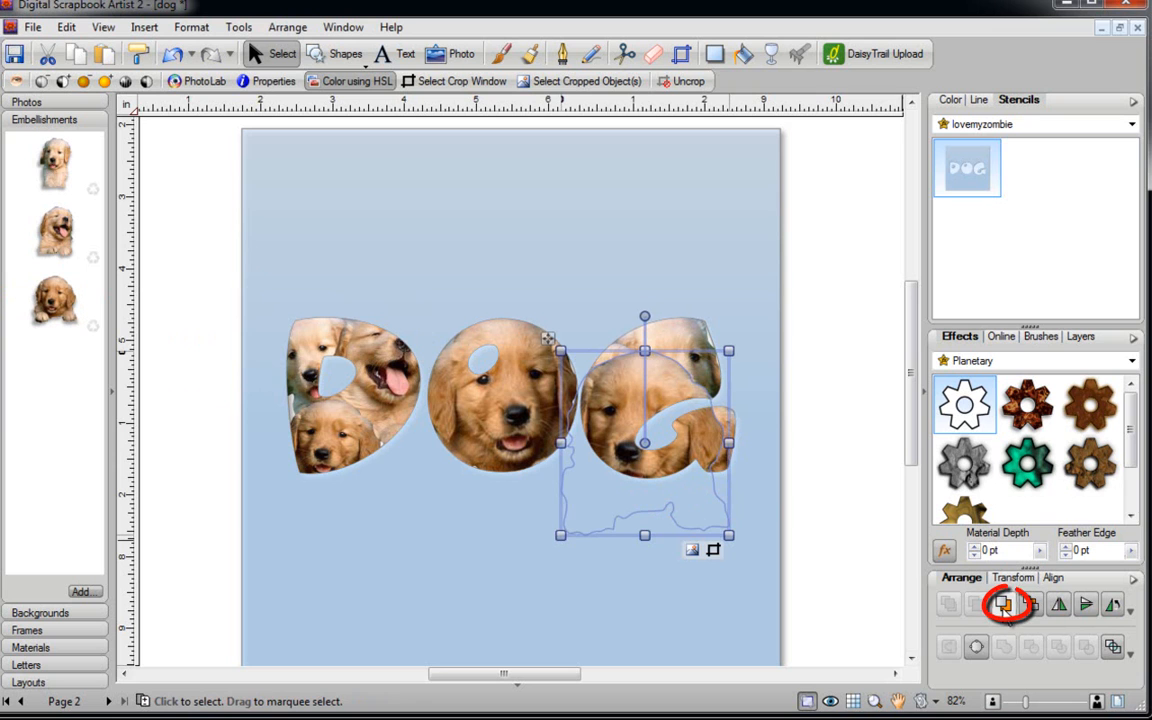
click(1004, 608)
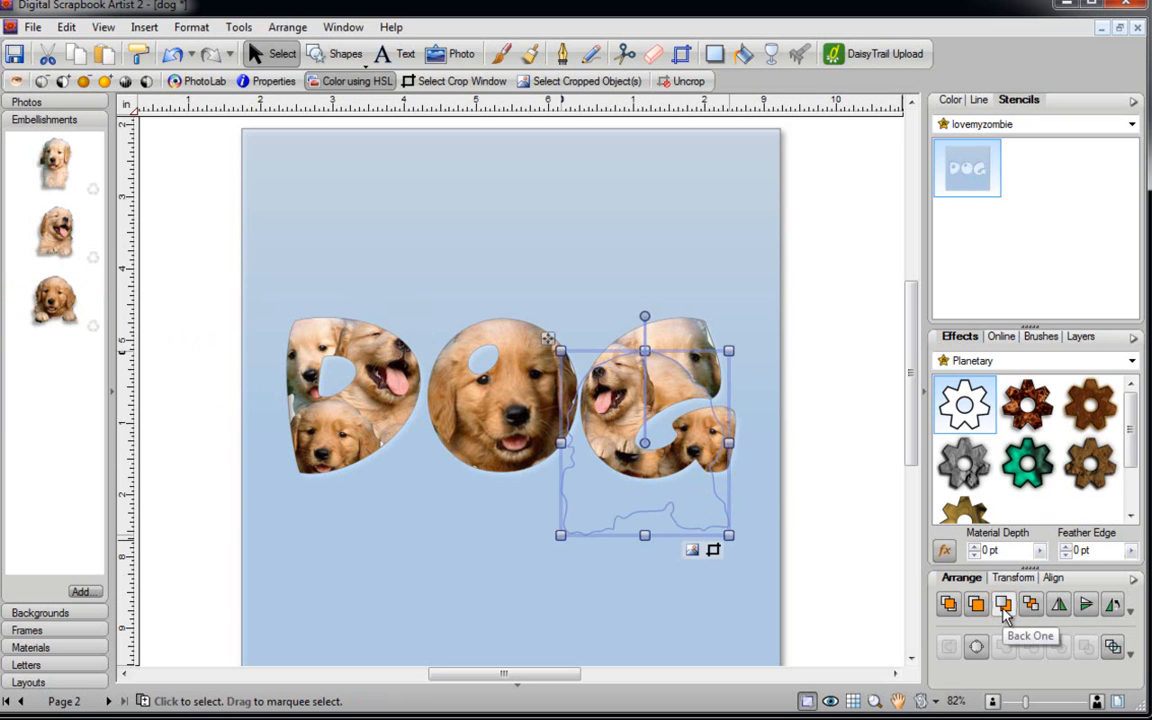
click(1005, 611)
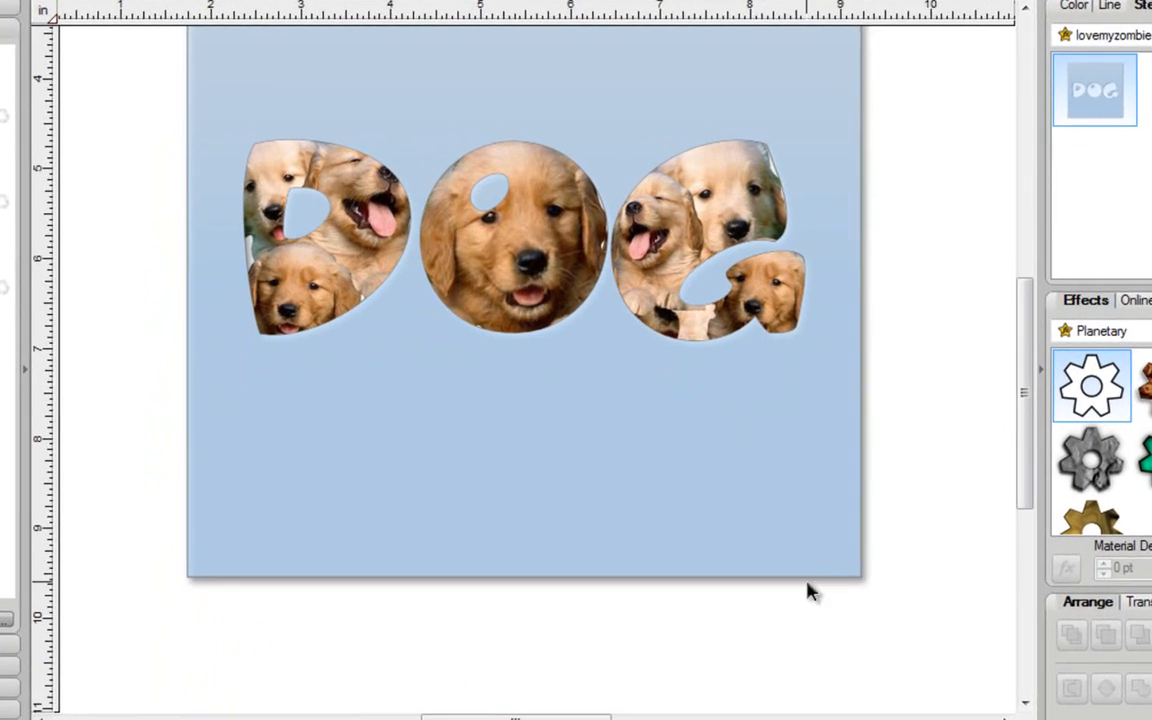
- Lift the DOG stencil and convert the puppy lettering group to a 24-bit, 300 dpi bitmap with transparency and anti-aliasing
click(725, 648)
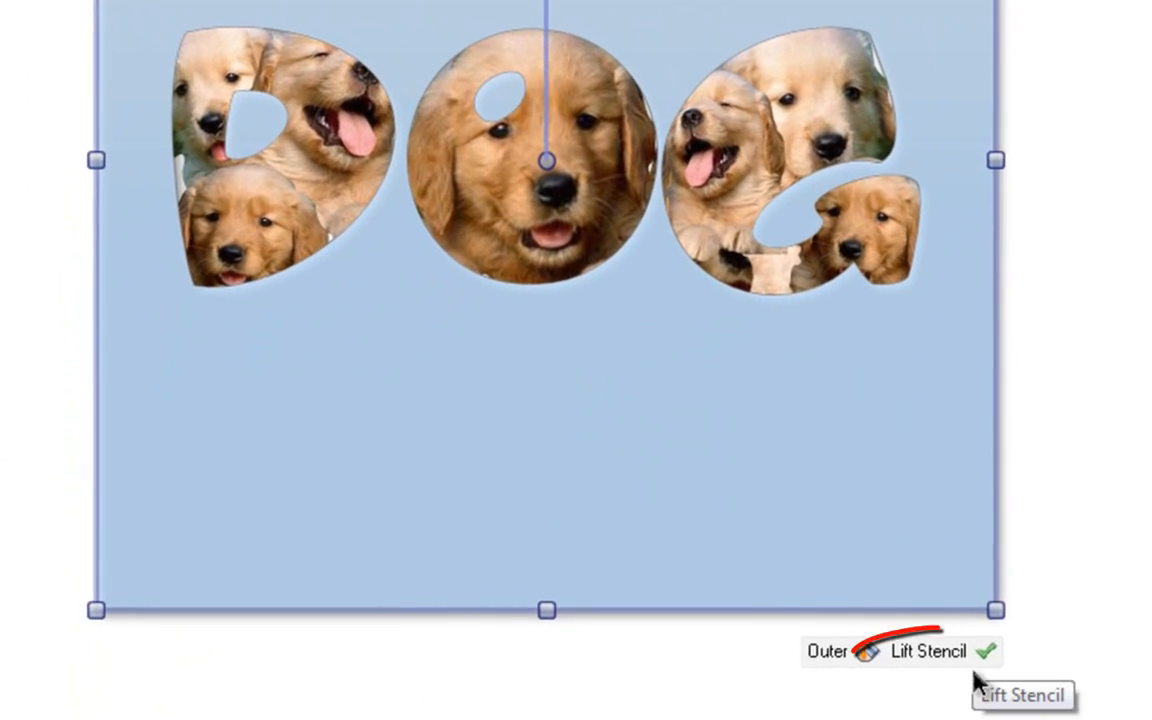
click(900, 639)
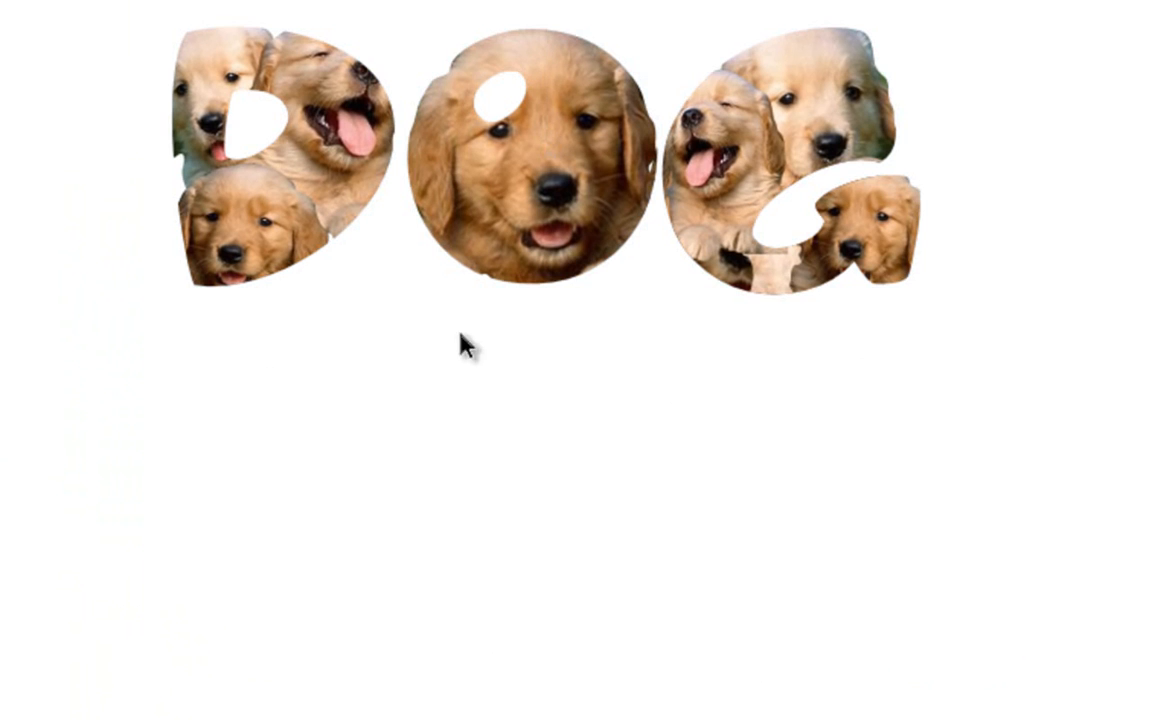
click(504, 188)
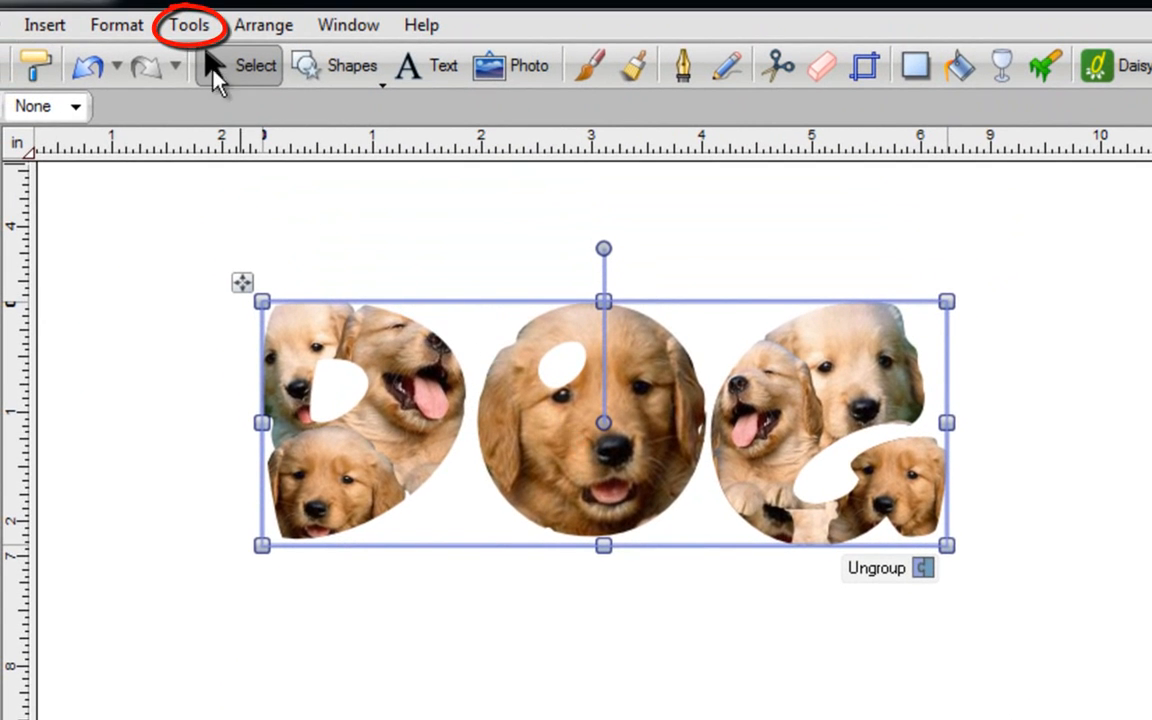
click(190, 26)
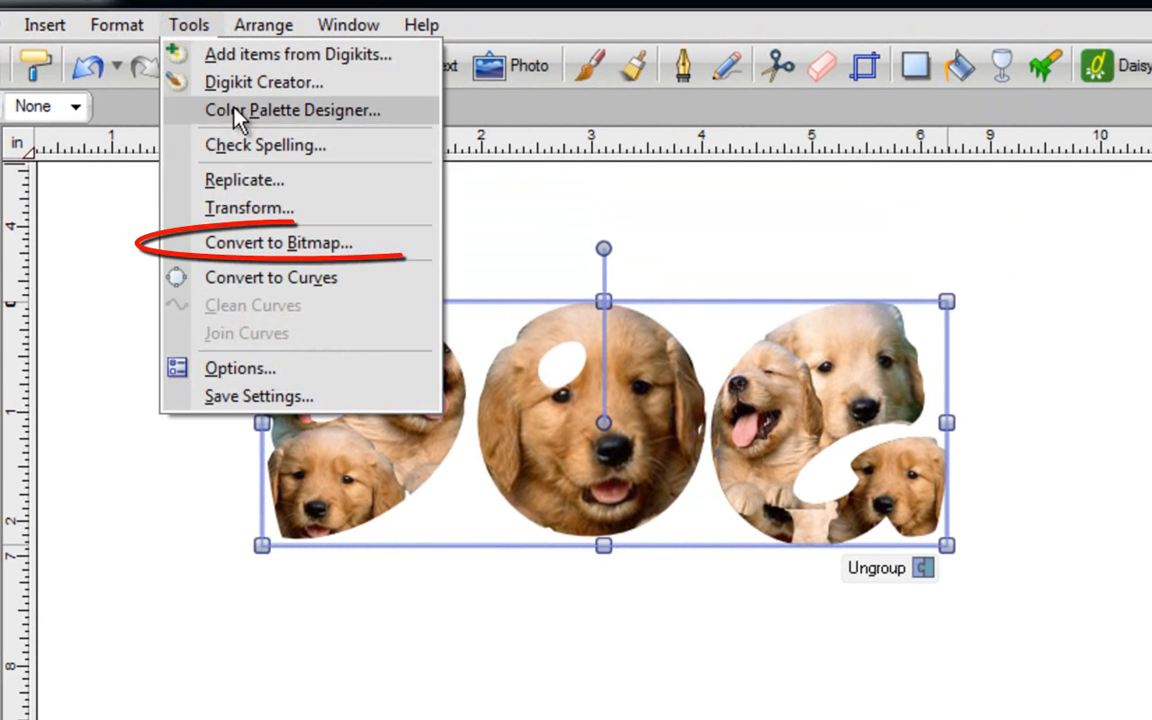
click(276, 244)
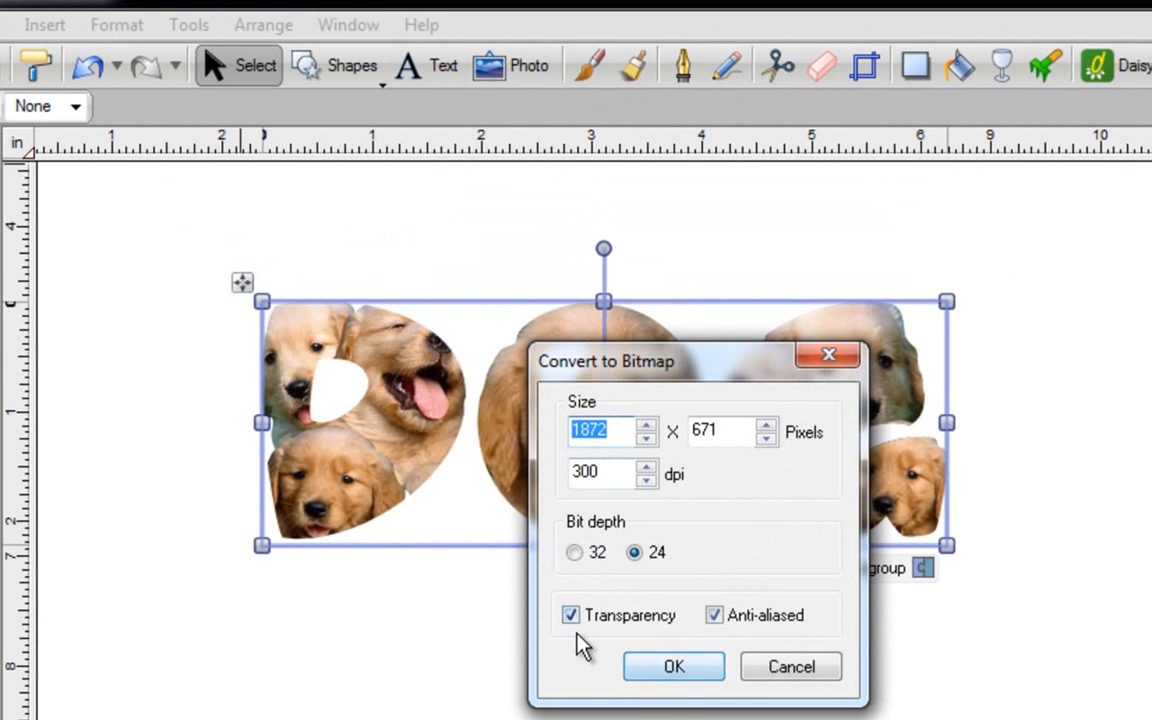
click(671, 670)
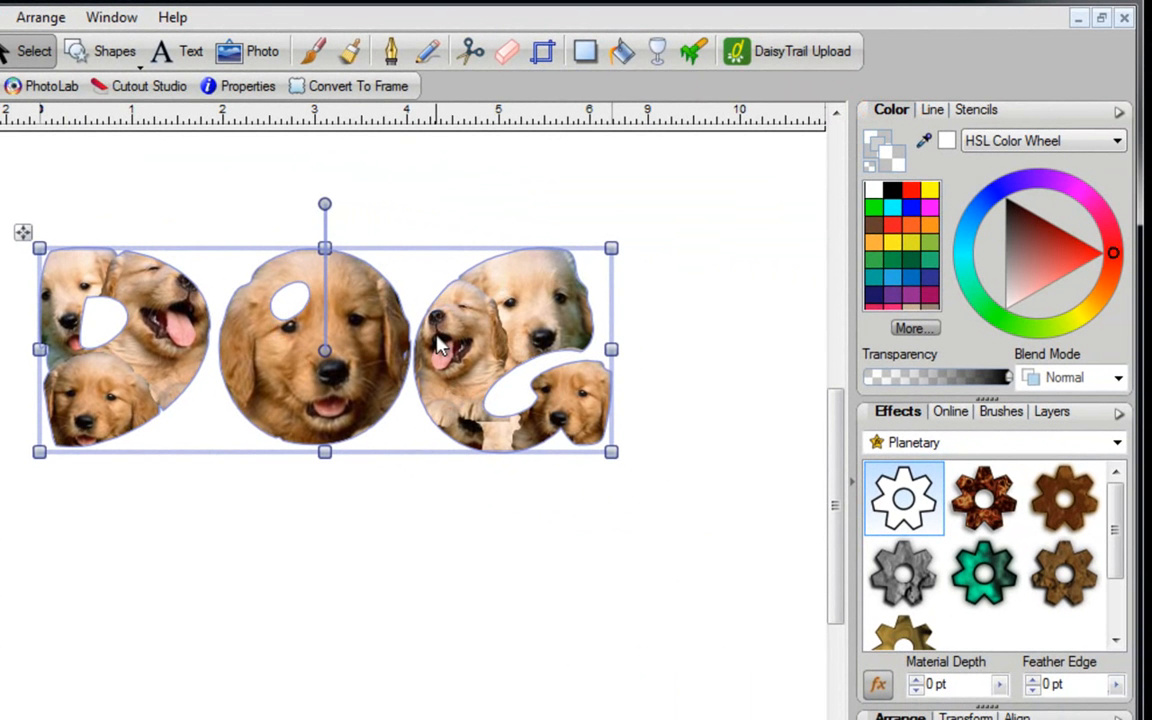
- Duplicate the DOG bitmap directly below the original and give the copy a black 19.5 pt outline
drag(440, 345, 436, 598)
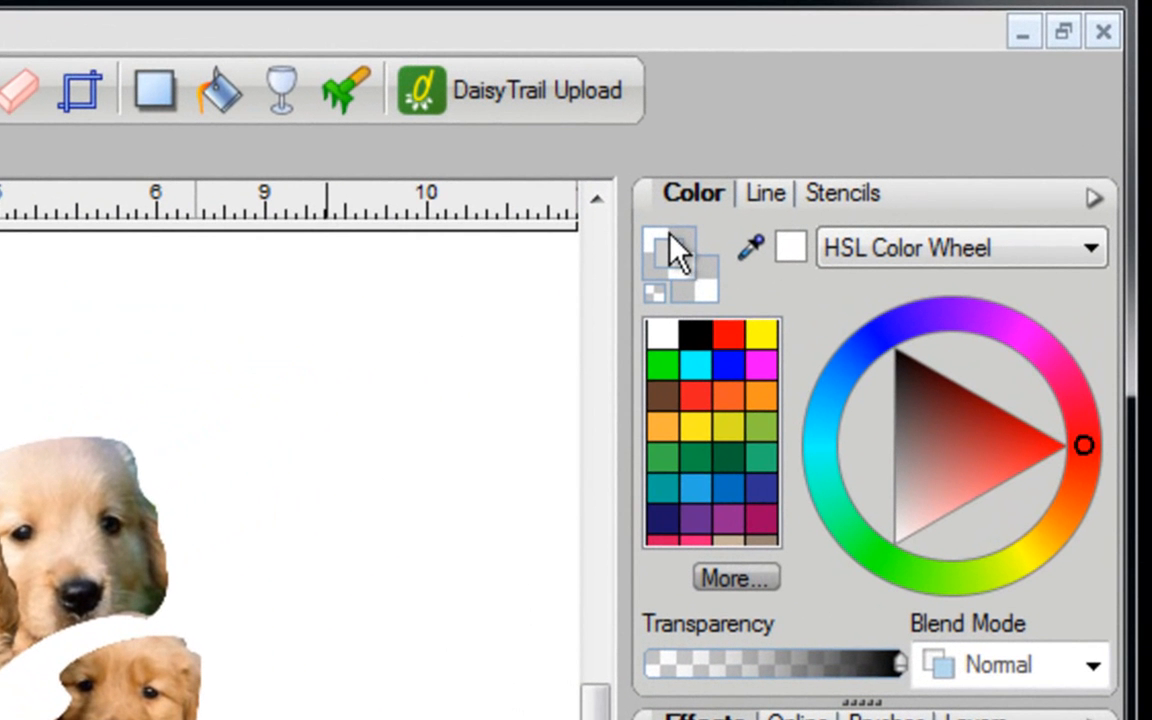
click(699, 340)
click(758, 195)
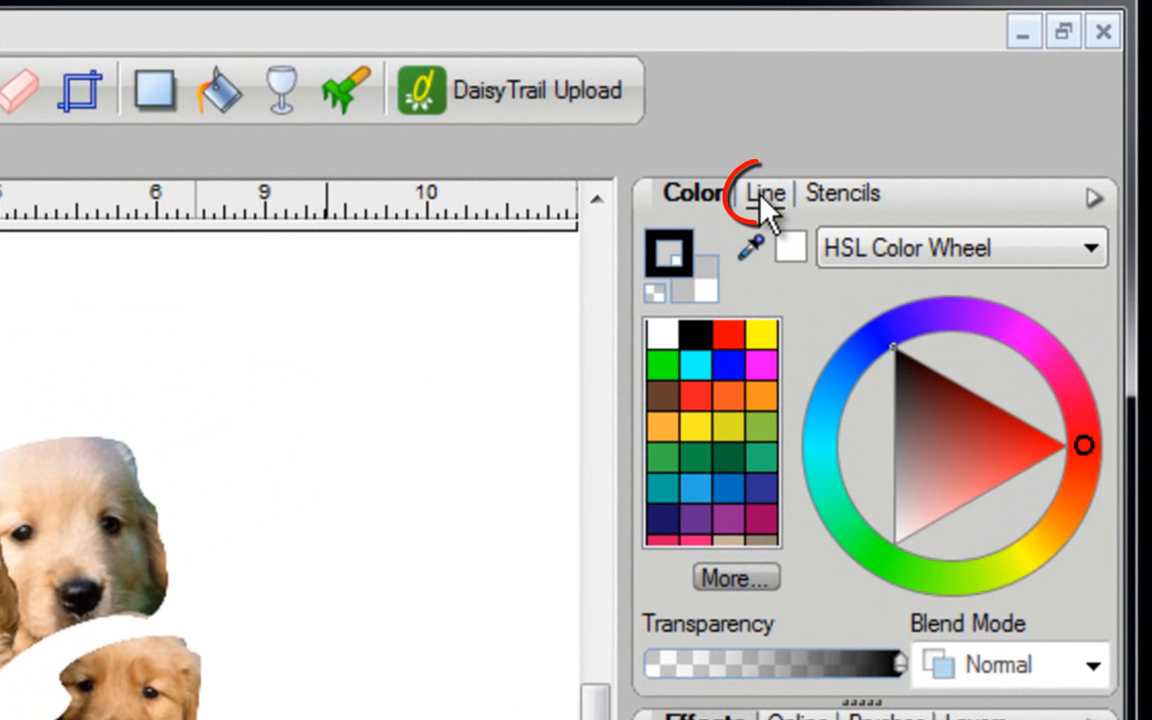
drag(660, 670, 880, 674)
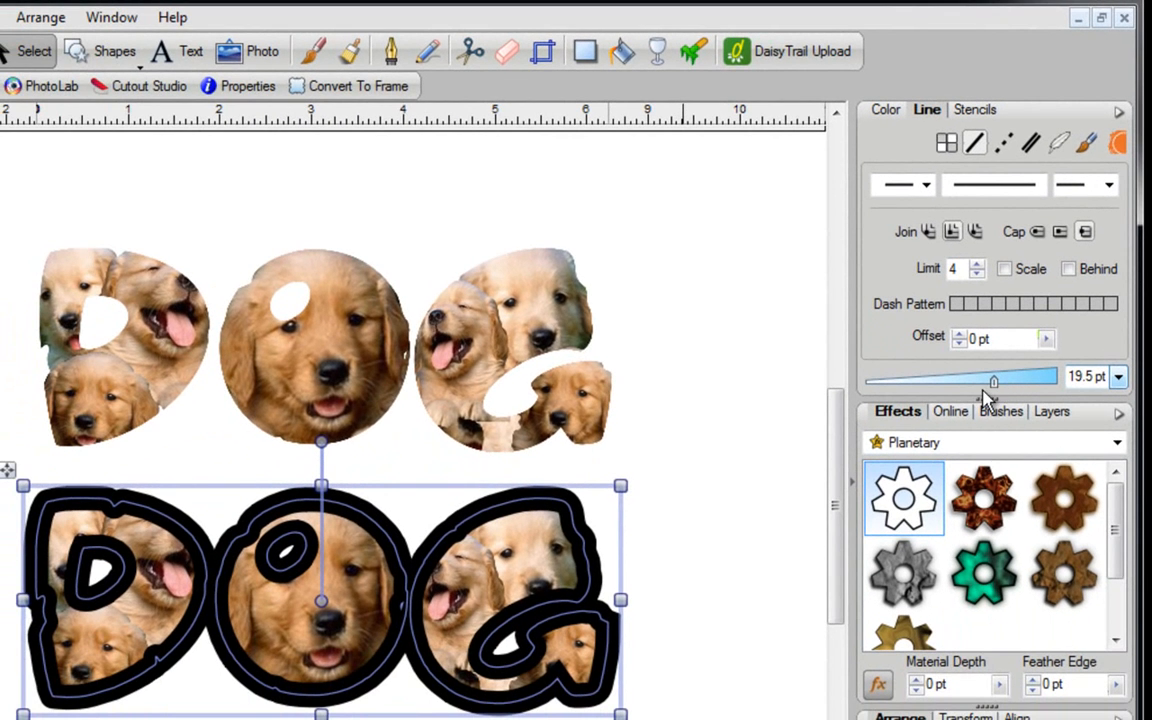
- Apply the brown Planetary effect to the outlined copy, move it over the original lettering and send it back one level
click(1077, 518)
drag(540, 650, 550, 398)
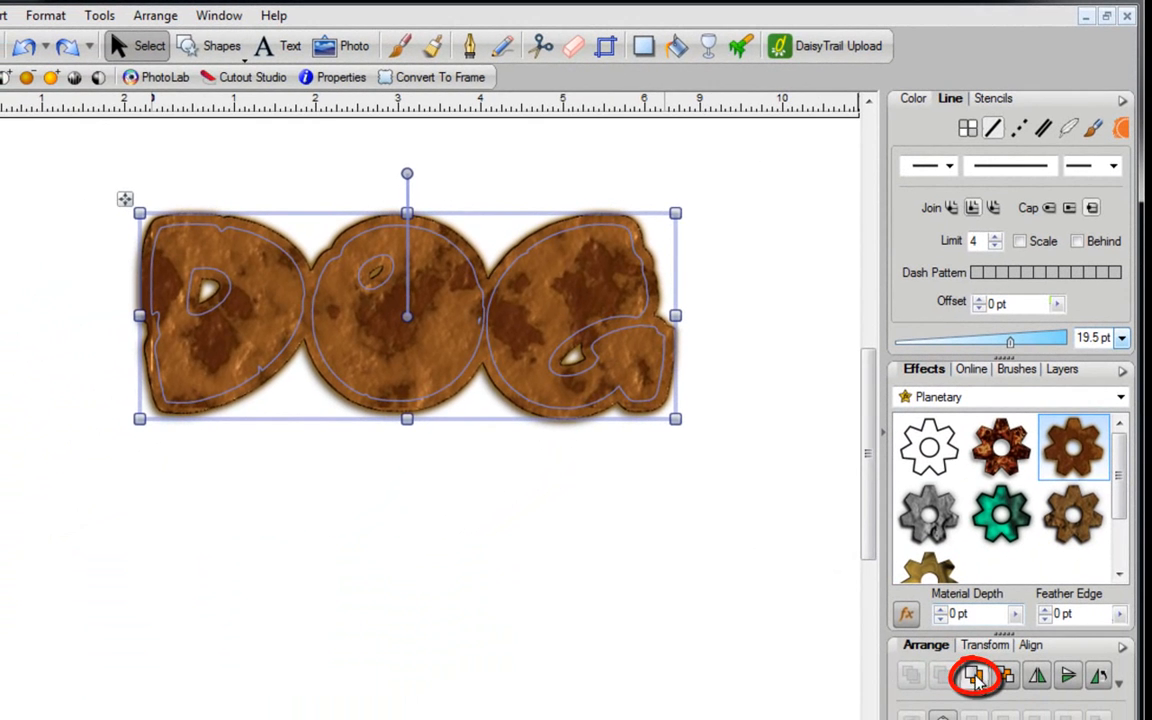
click(975, 678)
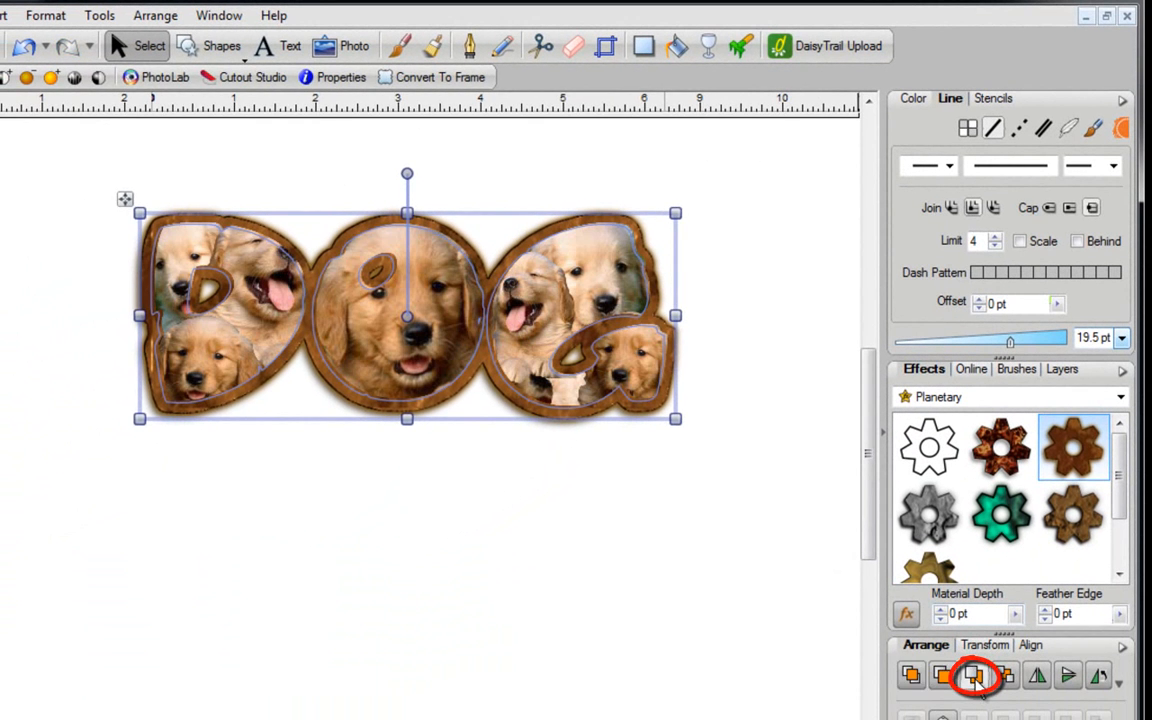
click(694, 560)
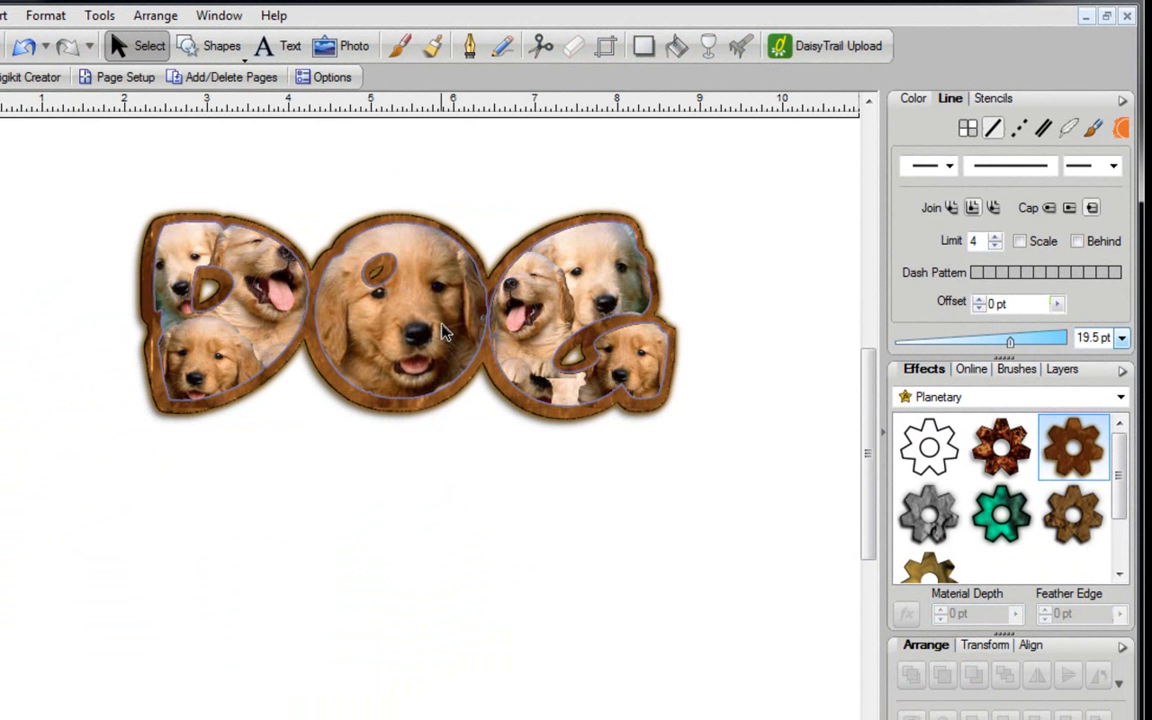
- Outline the front puppy lettering with the Embroidery brush Cross Stitch Join and widen the stitching
click(437, 328)
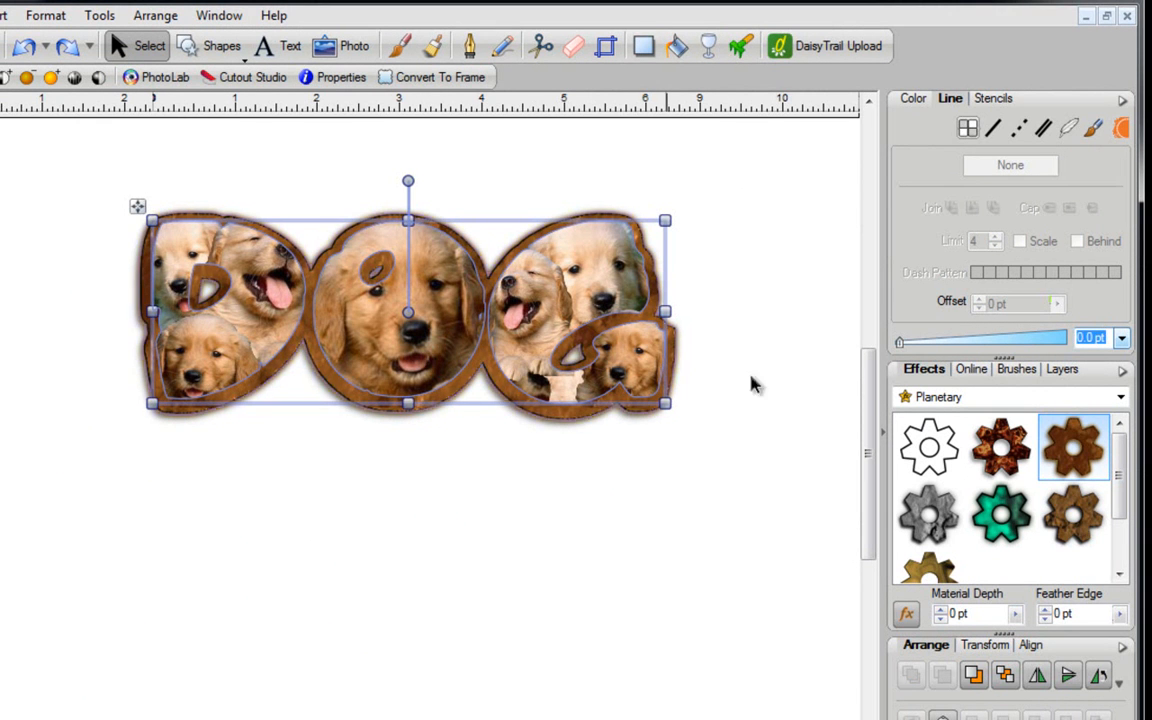
click(1022, 376)
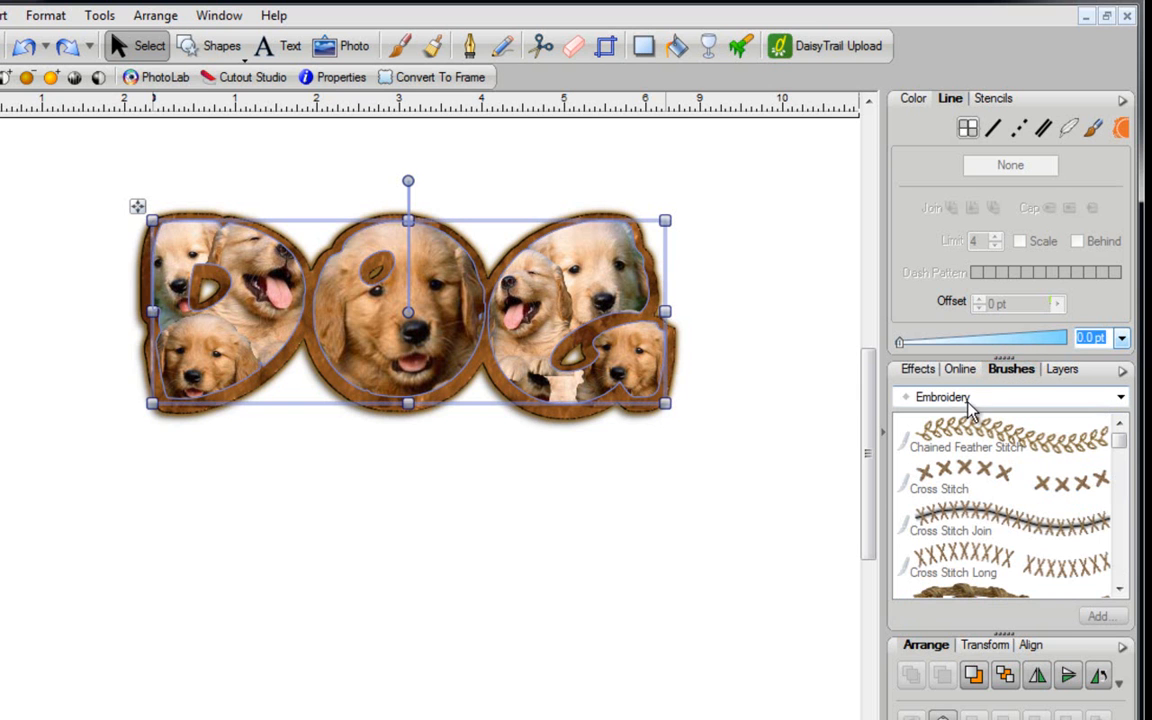
scroll(422, 432, up, 3)
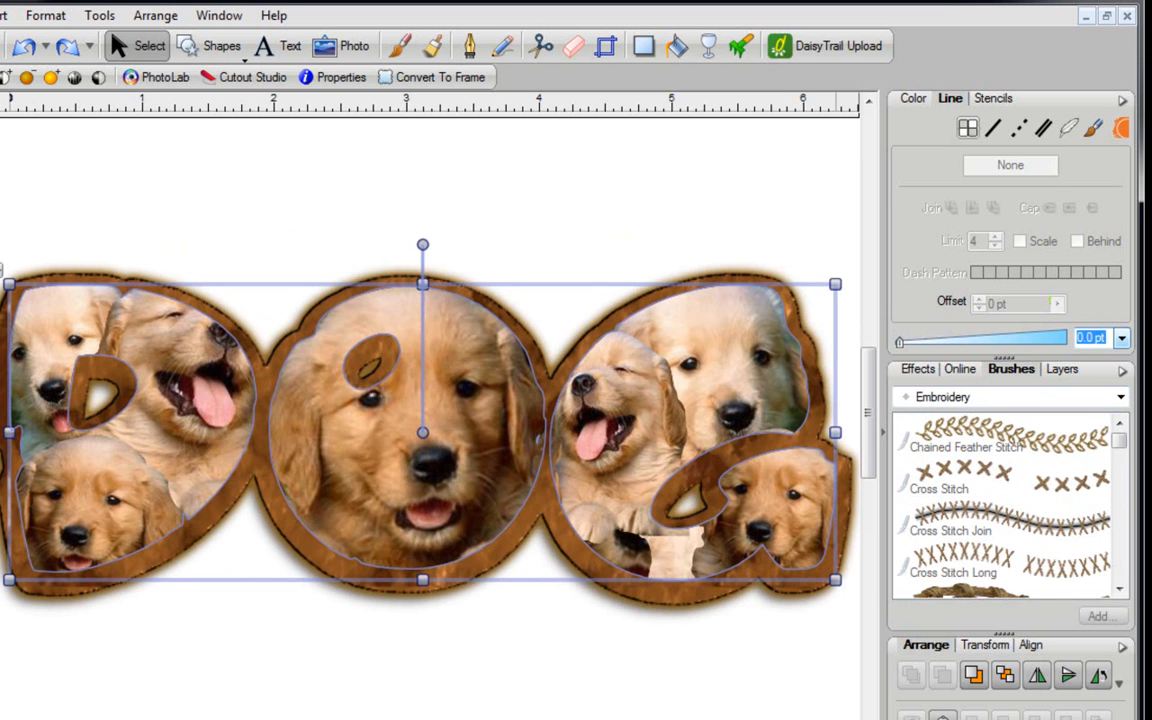
click(941, 533)
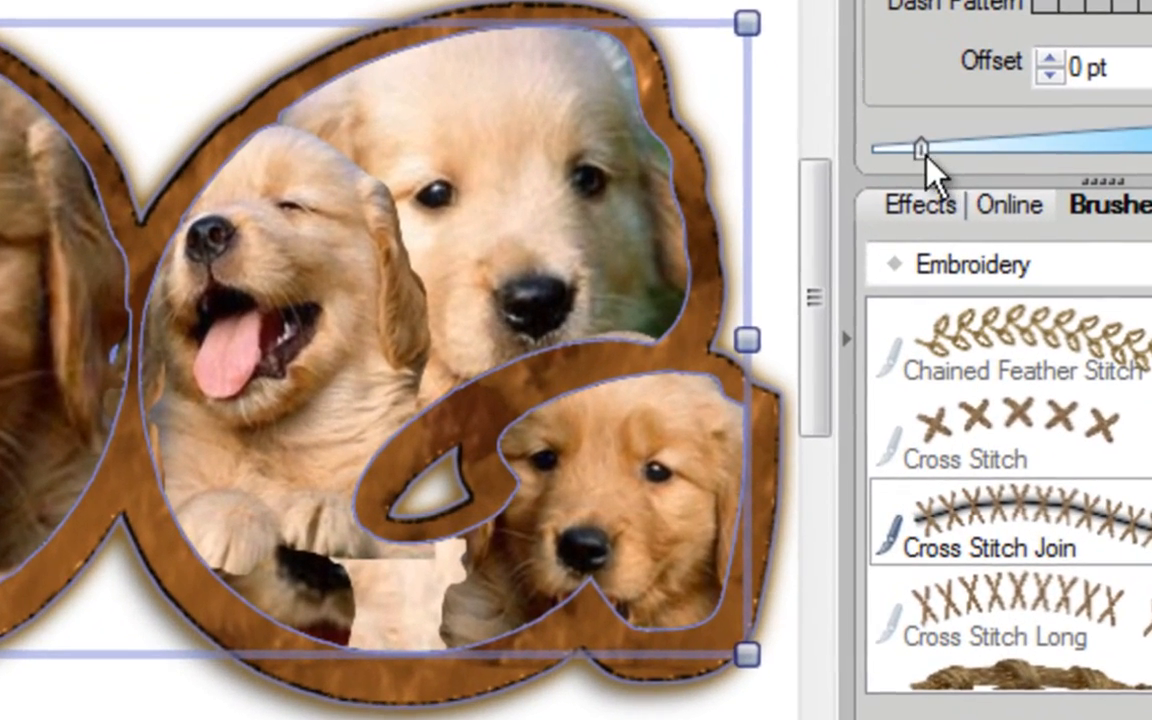
mouse_move(925, 155)
mouse_down()
mouse_move(1062, 152)
mouse_move(1075, 156)
mouse_move(1067, 167)
mouse_up()
key(Escape)
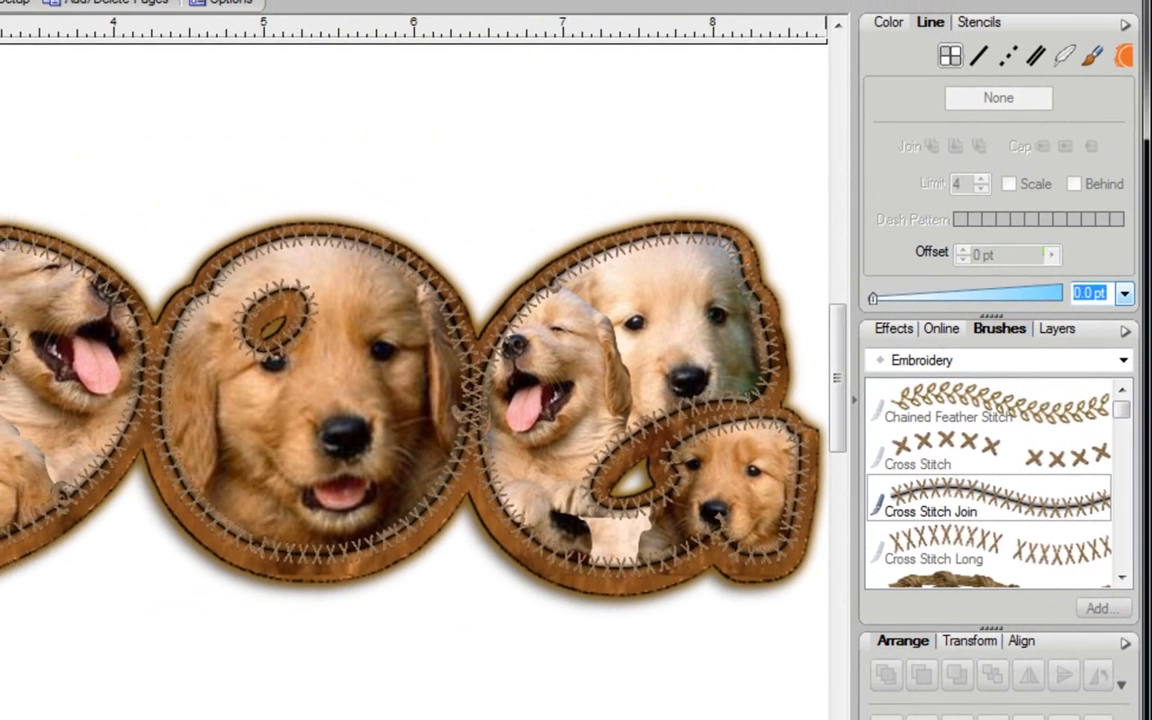
scroll(350, 400, down, 5)
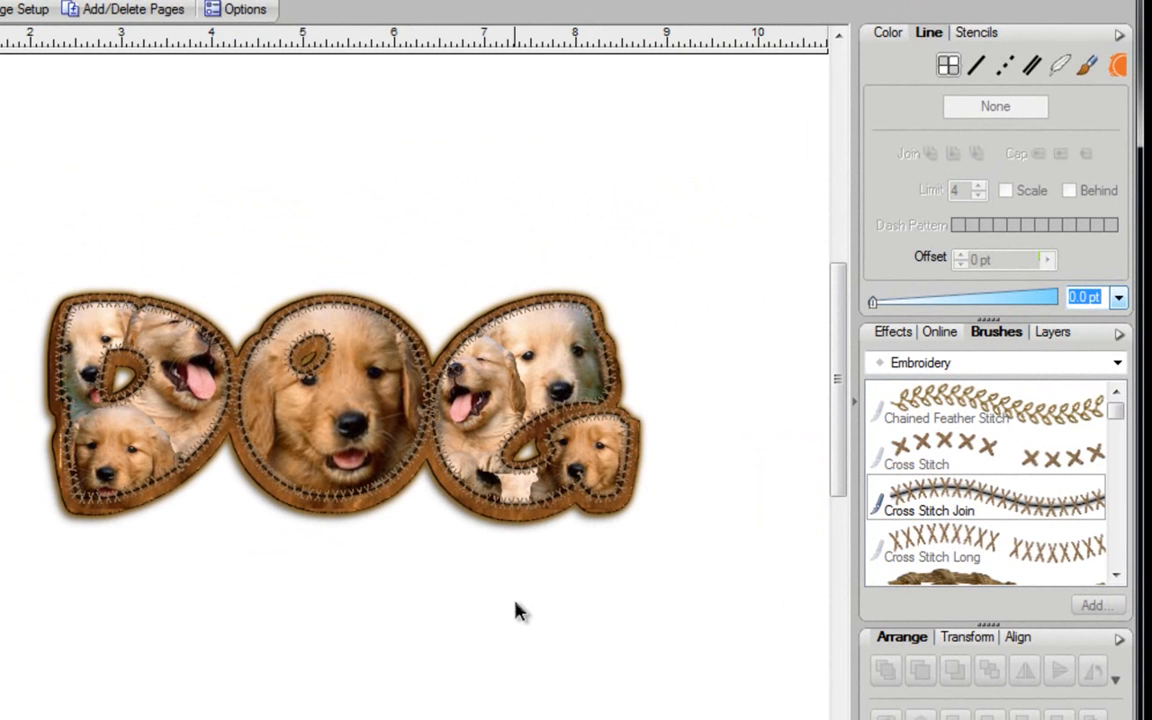
- Try the Special Effects brush Snowflakes on the brown backing bitmap in Layer 1 with a 27 pt line width
click(1046, 331)
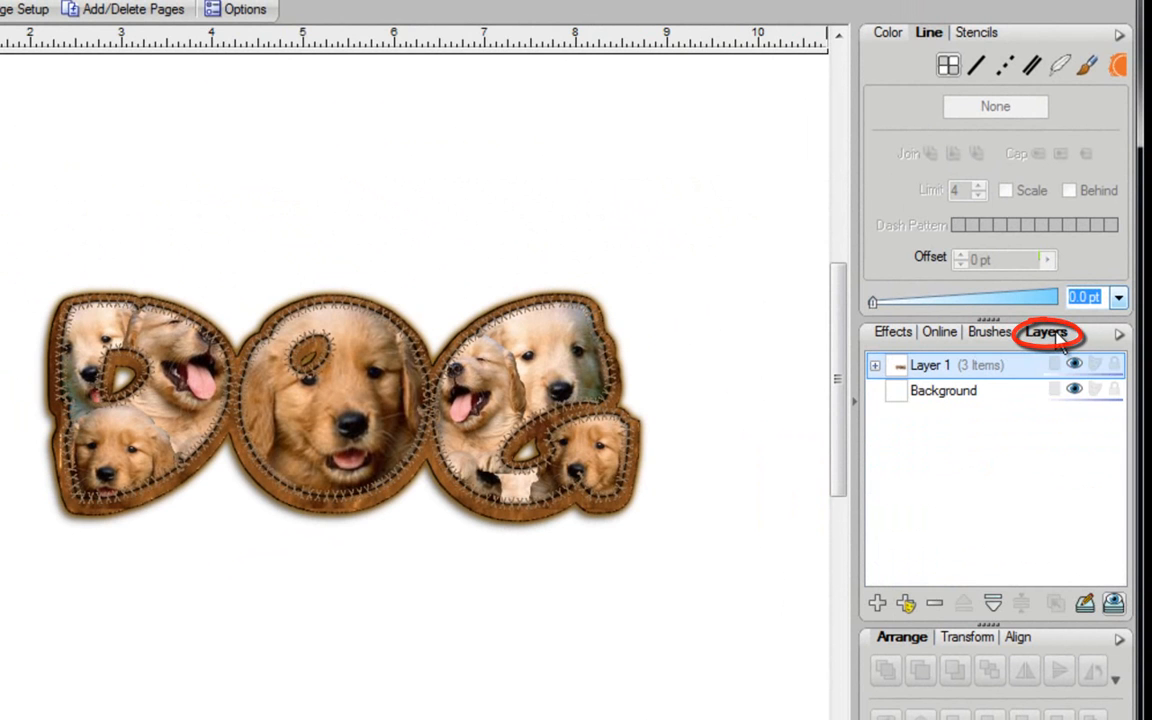
click(875, 366)
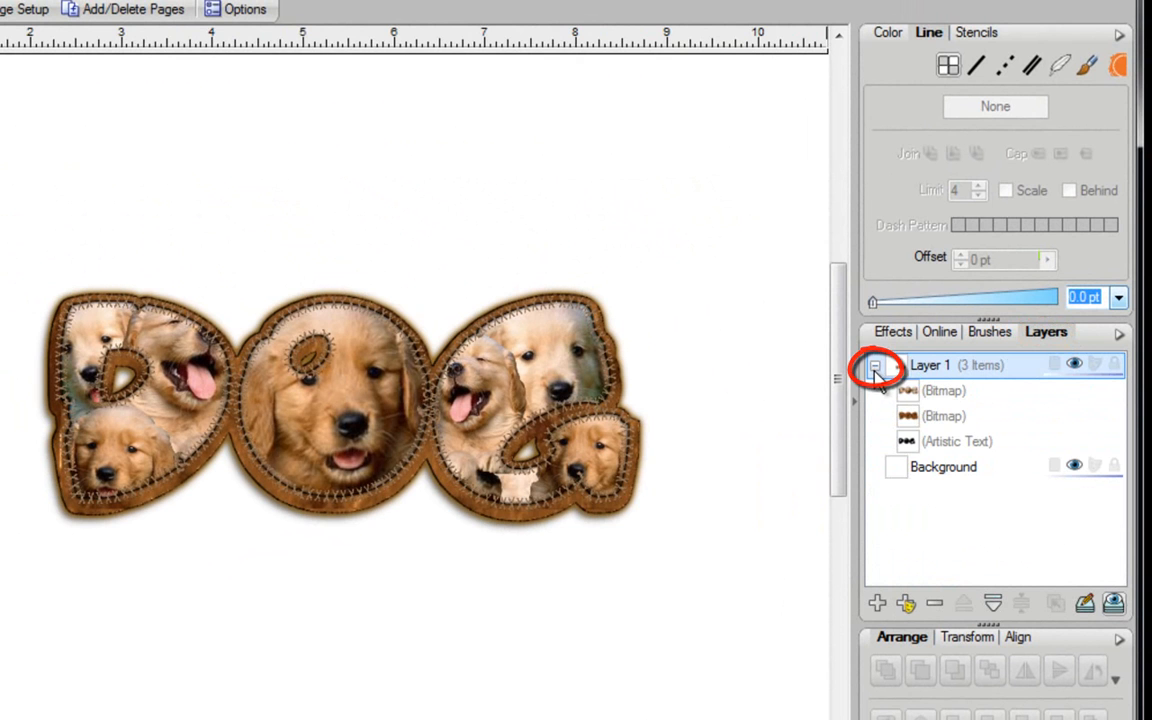
click(915, 420)
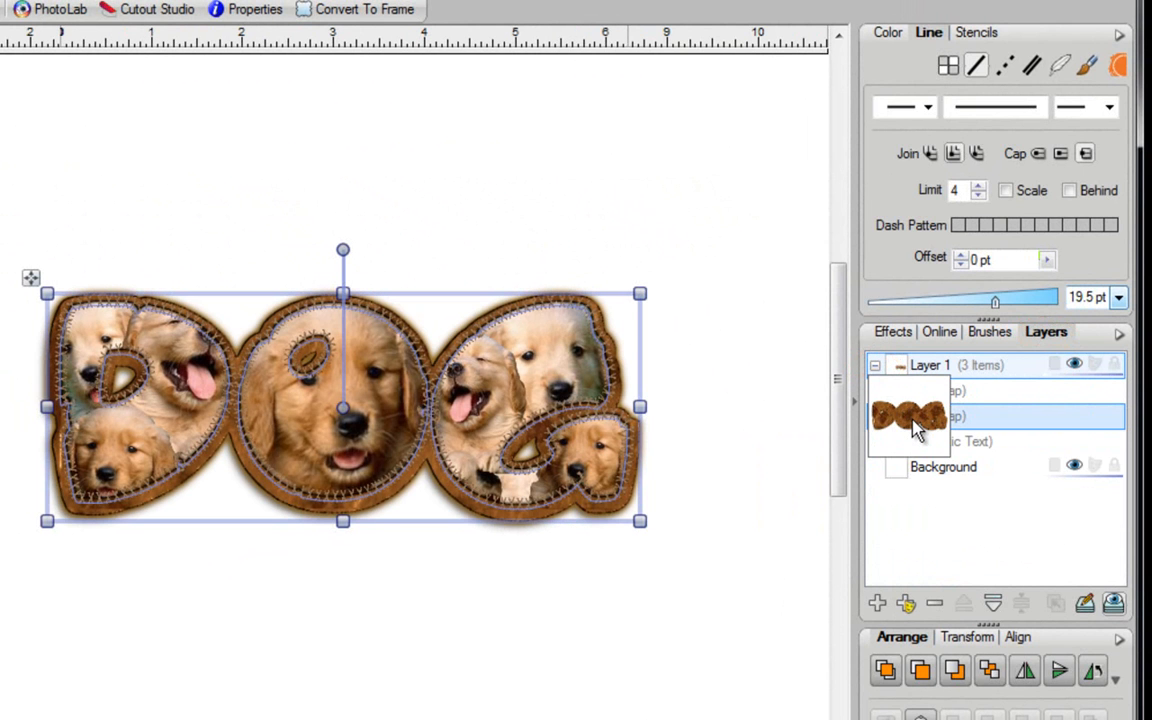
click(995, 332)
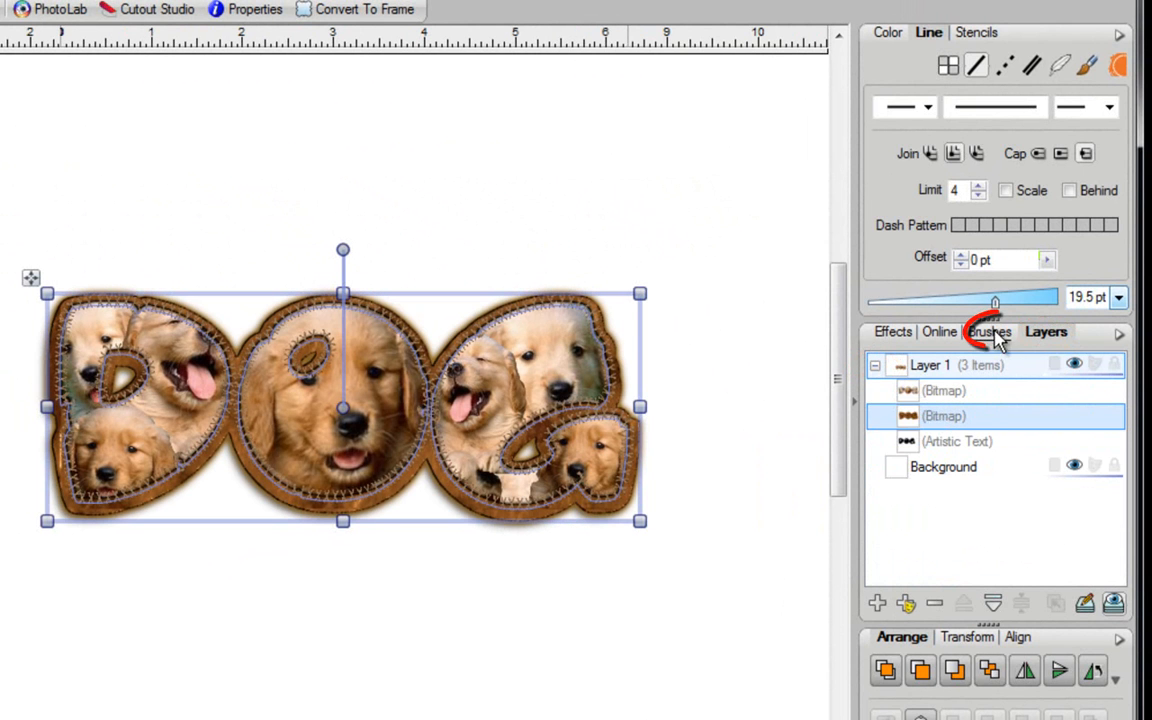
click(951, 362)
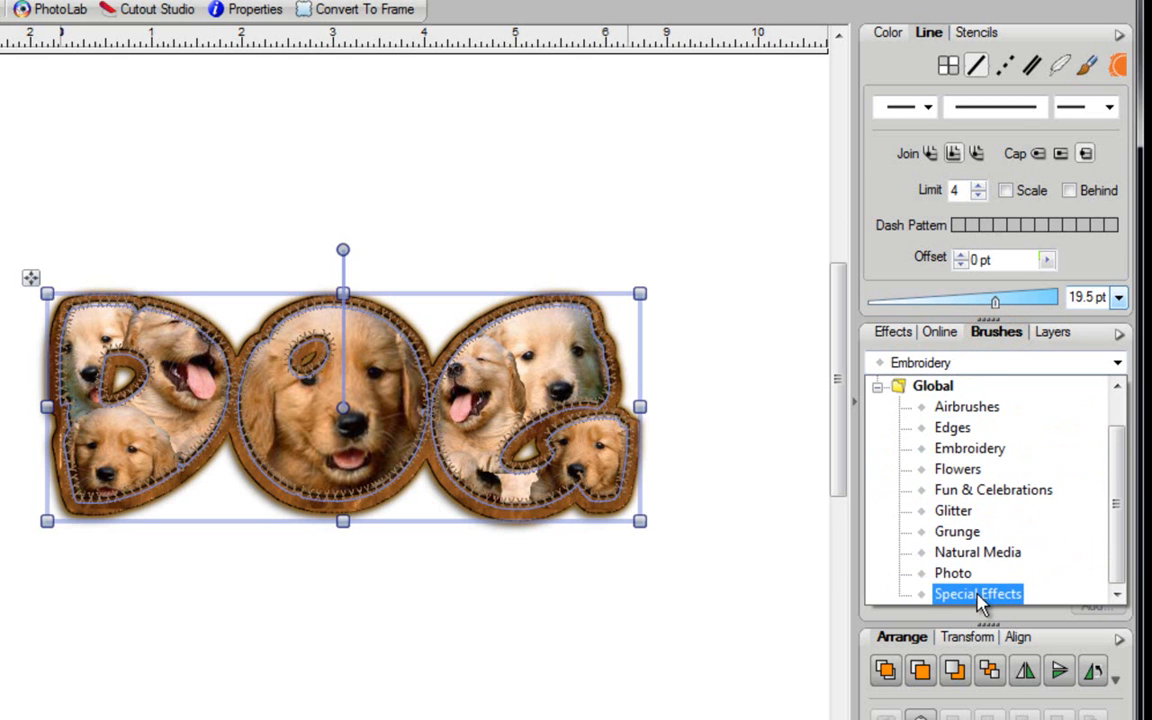
click(945, 594)
scroll(1033, 540, down, 3)
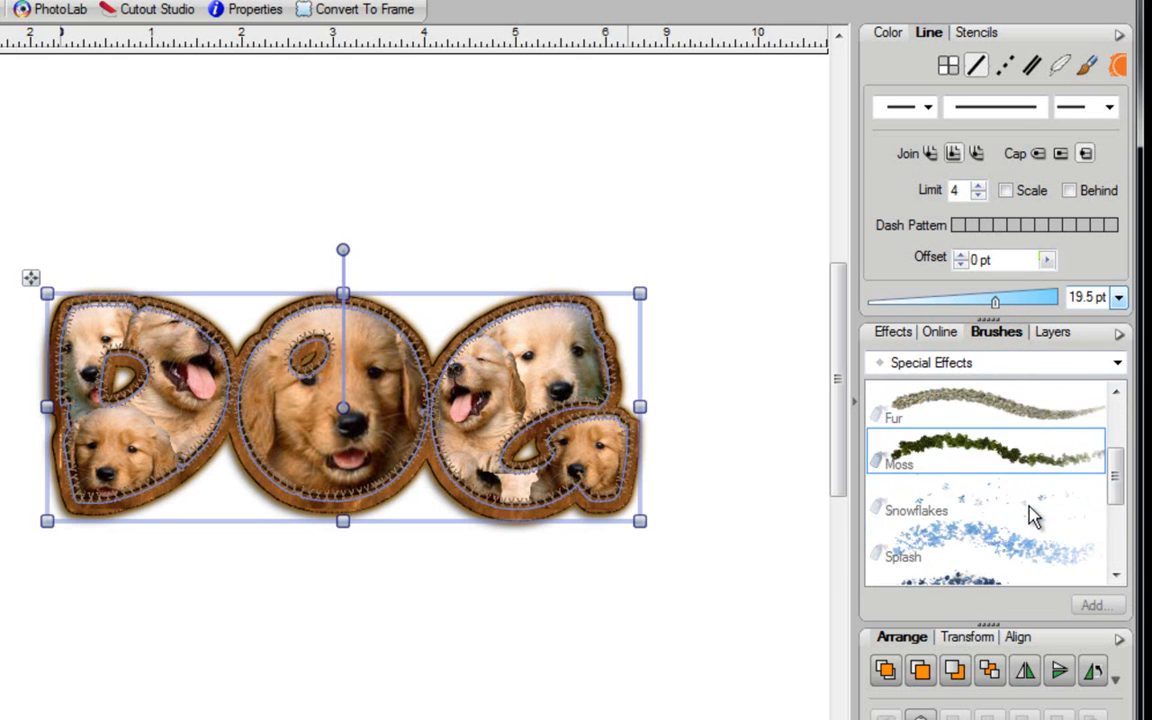
click(965, 508)
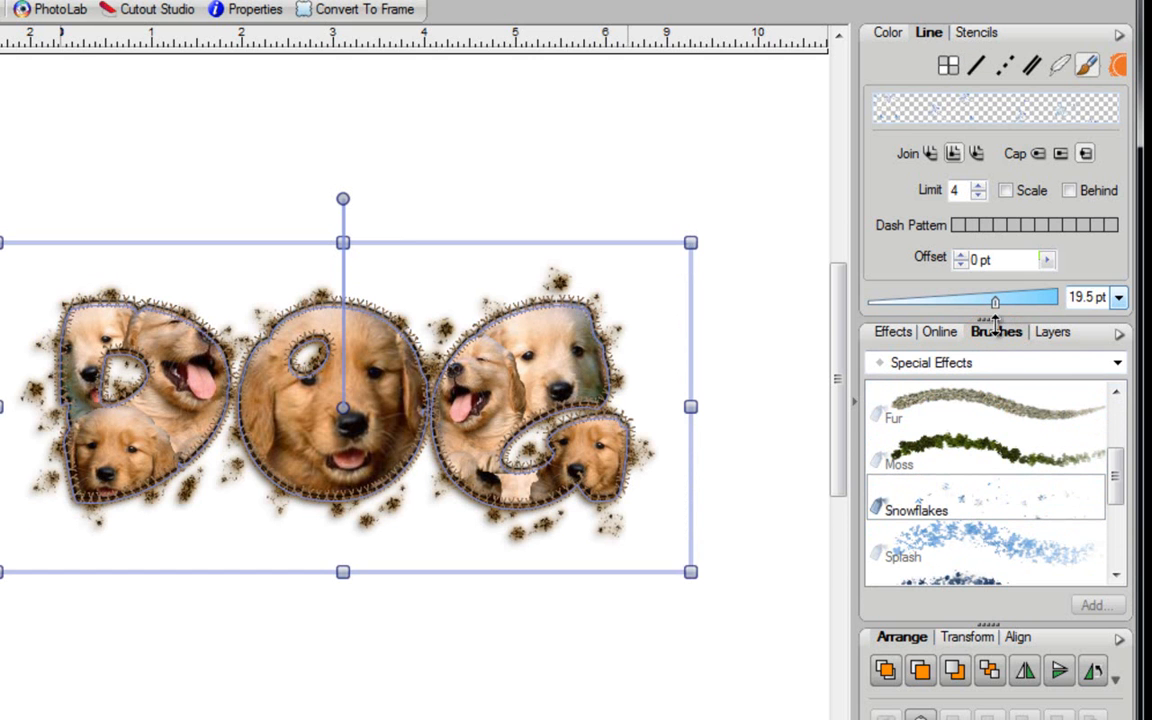
drag(997, 302, 1012, 302)
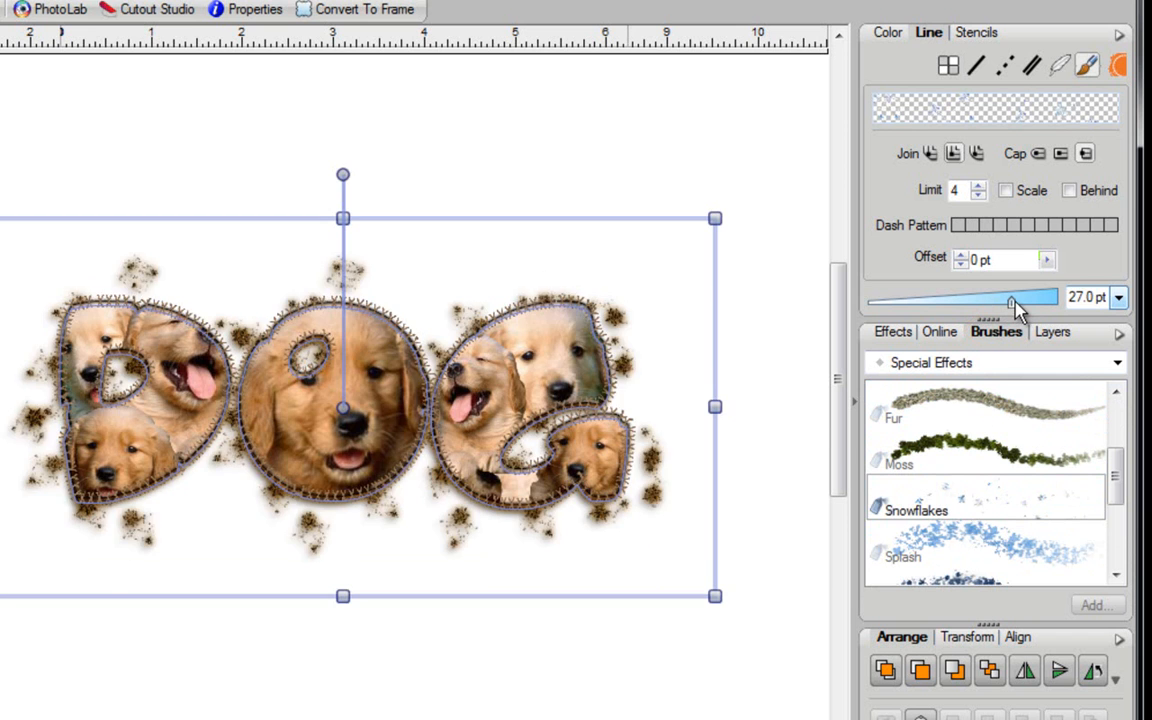
- Try the Splash, Moss, Splats 01 and Splats 02 brushes on the brown backing's outline
click(967, 550)
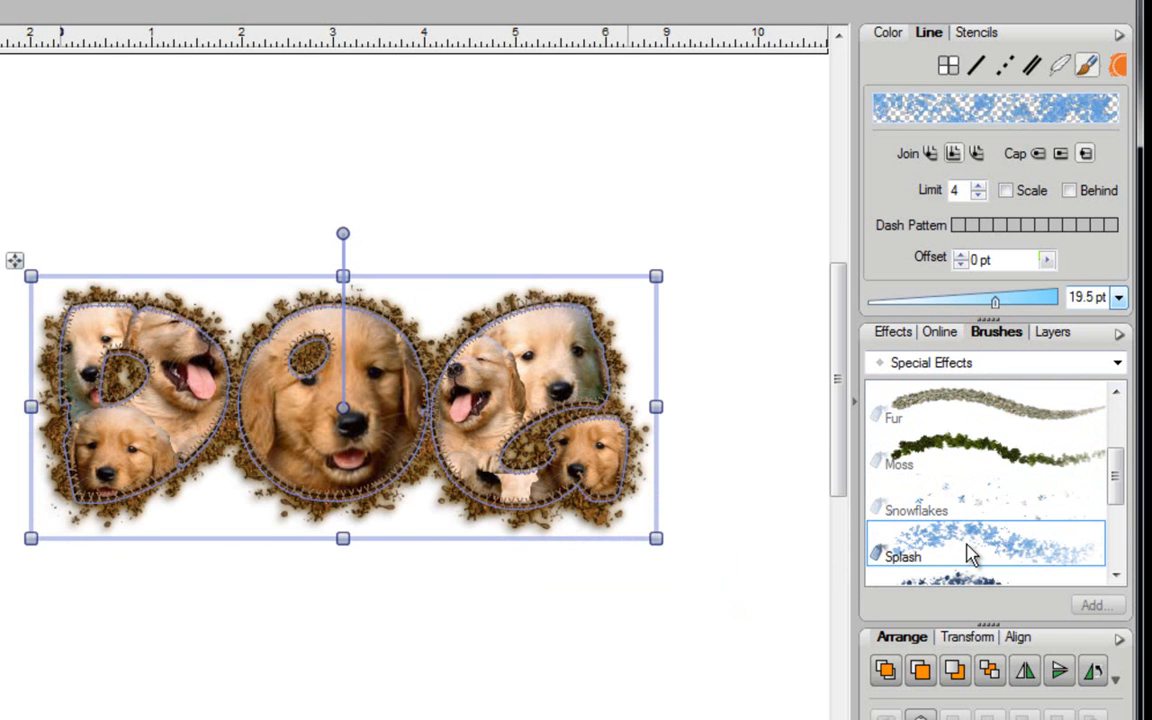
click(965, 456)
scroll(967, 493, down, 1)
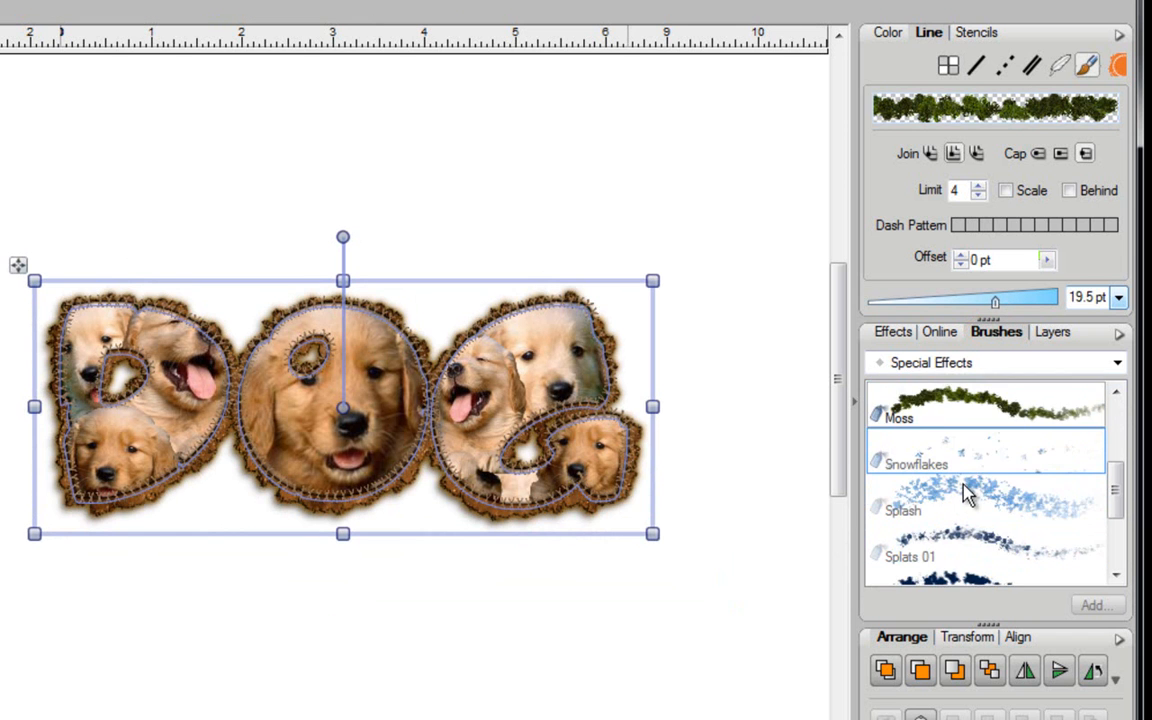
scroll(967, 493, down, 1)
click(967, 497)
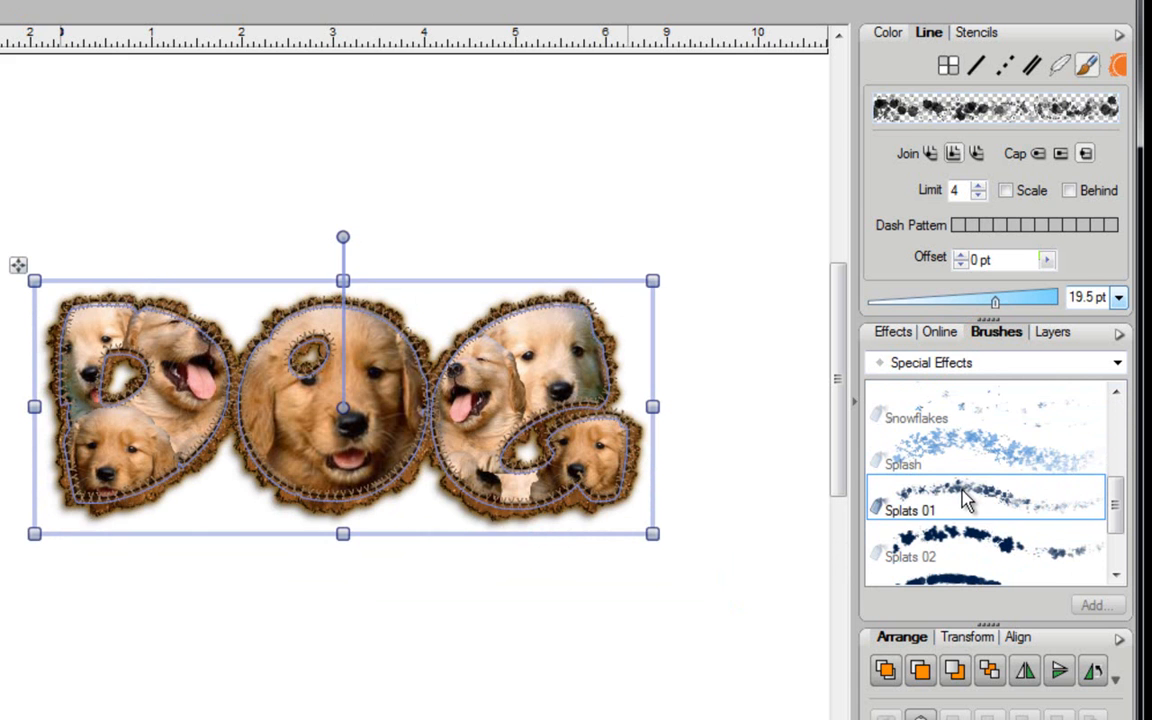
click(971, 550)
scroll(962, 585, down, 2)
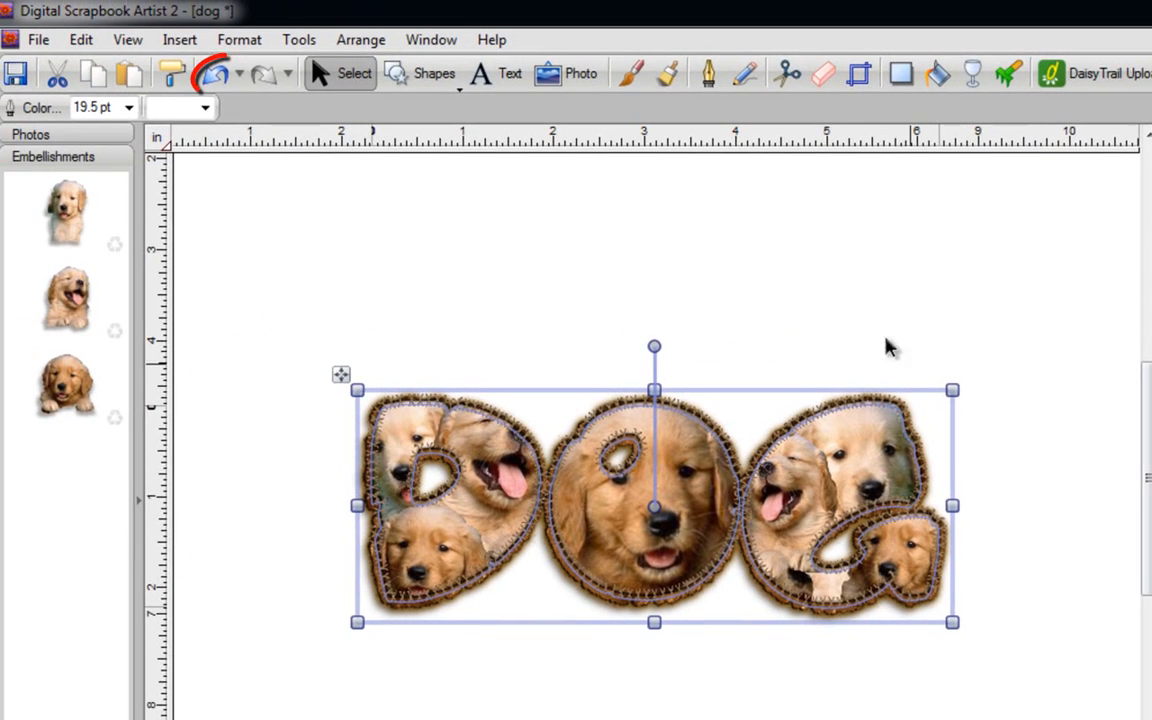
- Undo the trial Special Effects brushes on the brown backing back to its solid outline and deselect the lettering
click(213, 76)
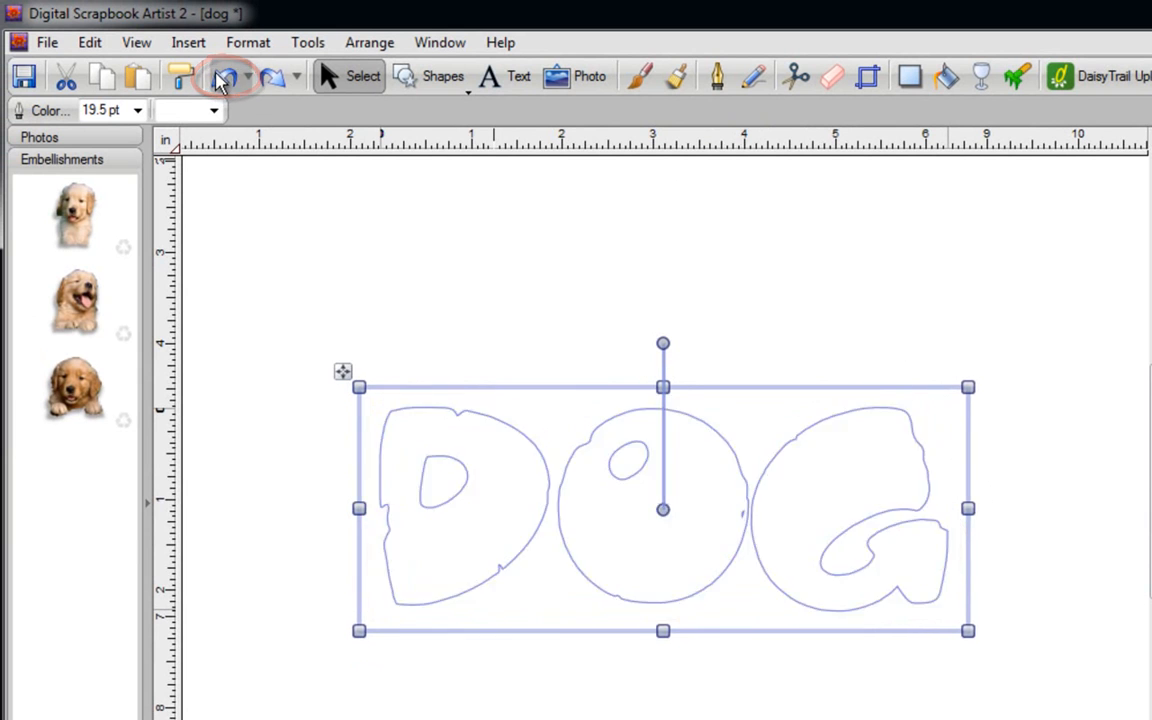
click(217, 76)
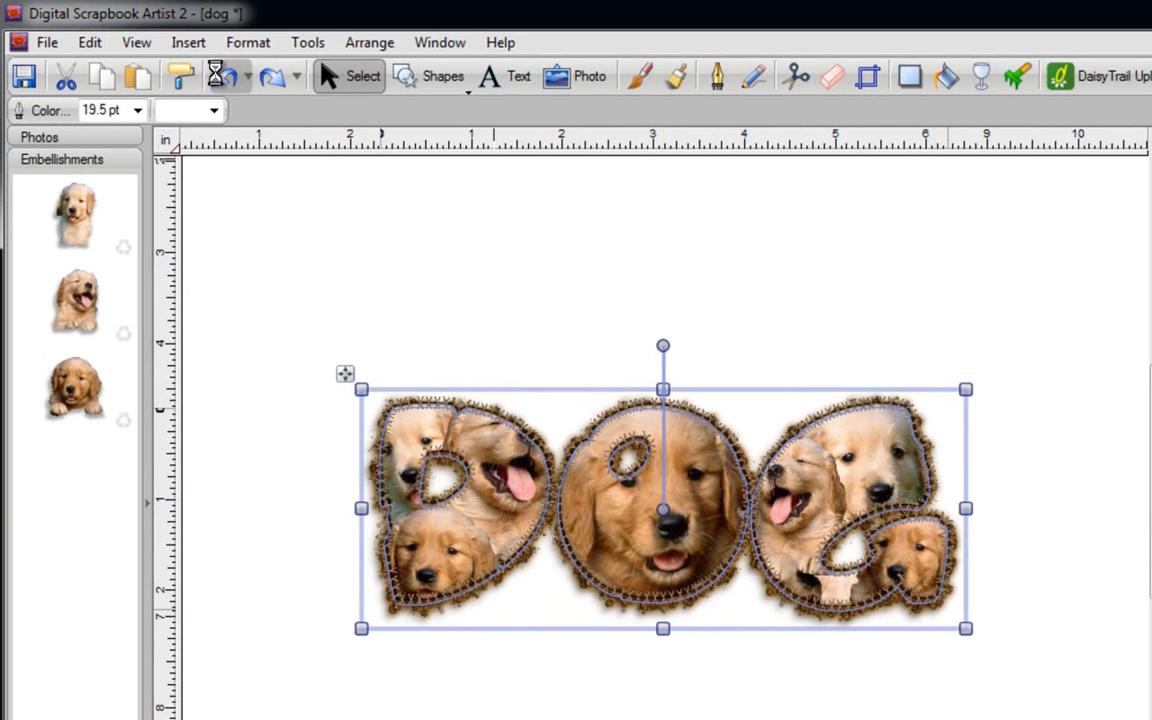
click(221, 78)
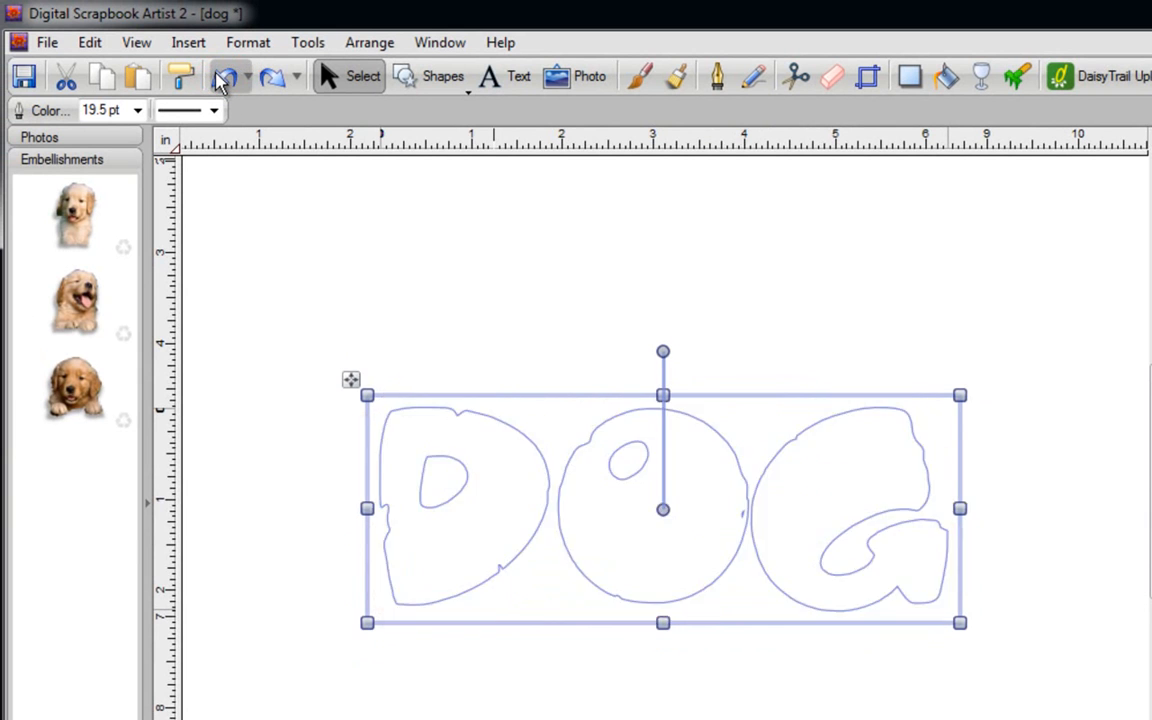
click(290, 190)
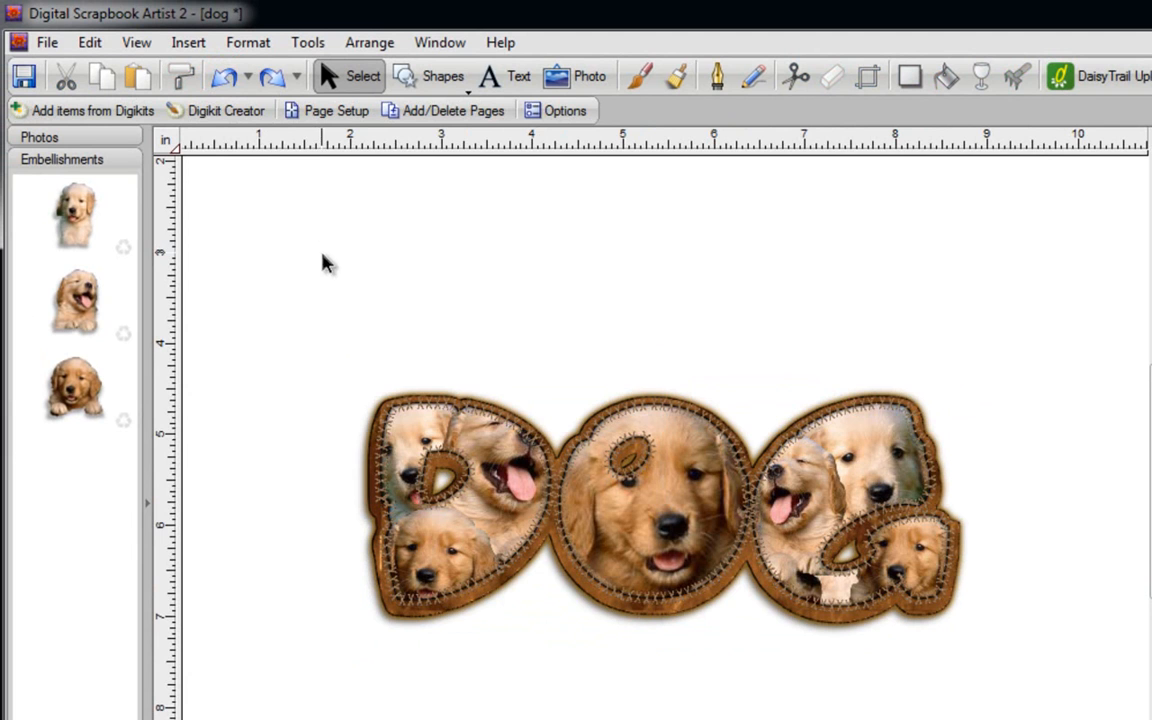